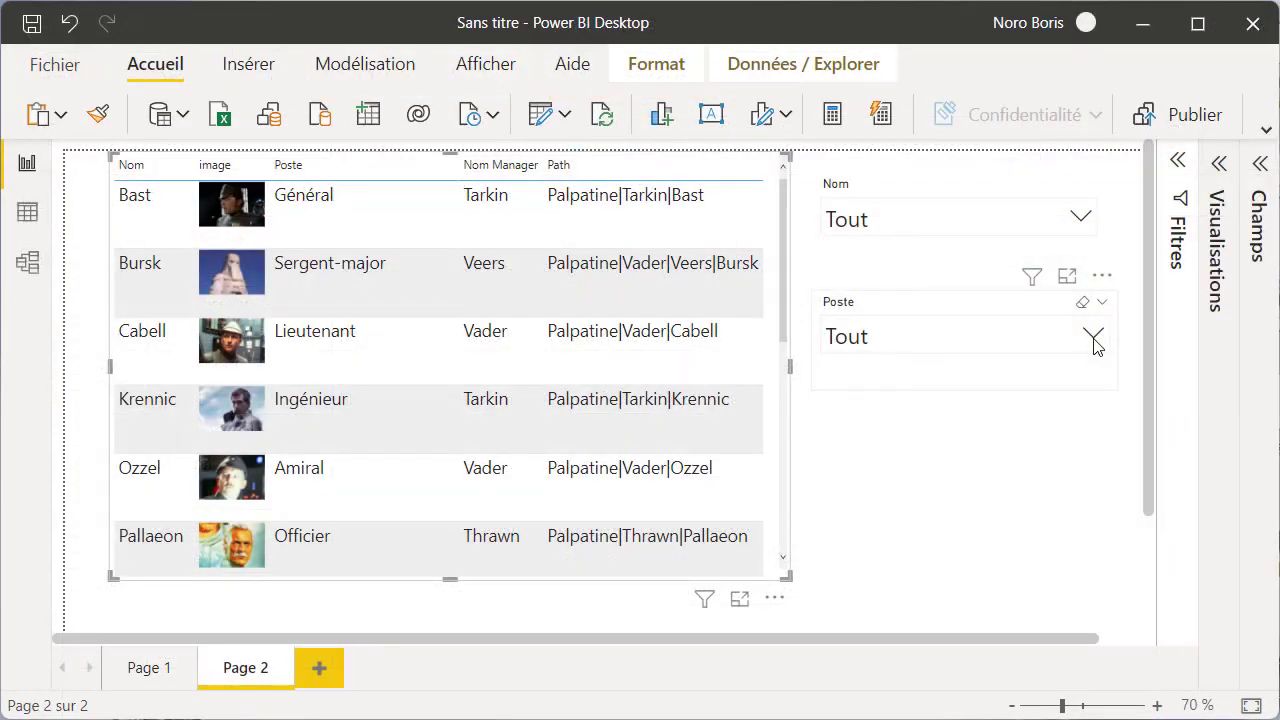
Try the Poste slicer on the finished report and view the source table in star_wars_.xlsx in Excel
{"action": "left_click", "coordinate": [1094, 337]}
{"action": "left_click", "coordinate": [839, 520]}
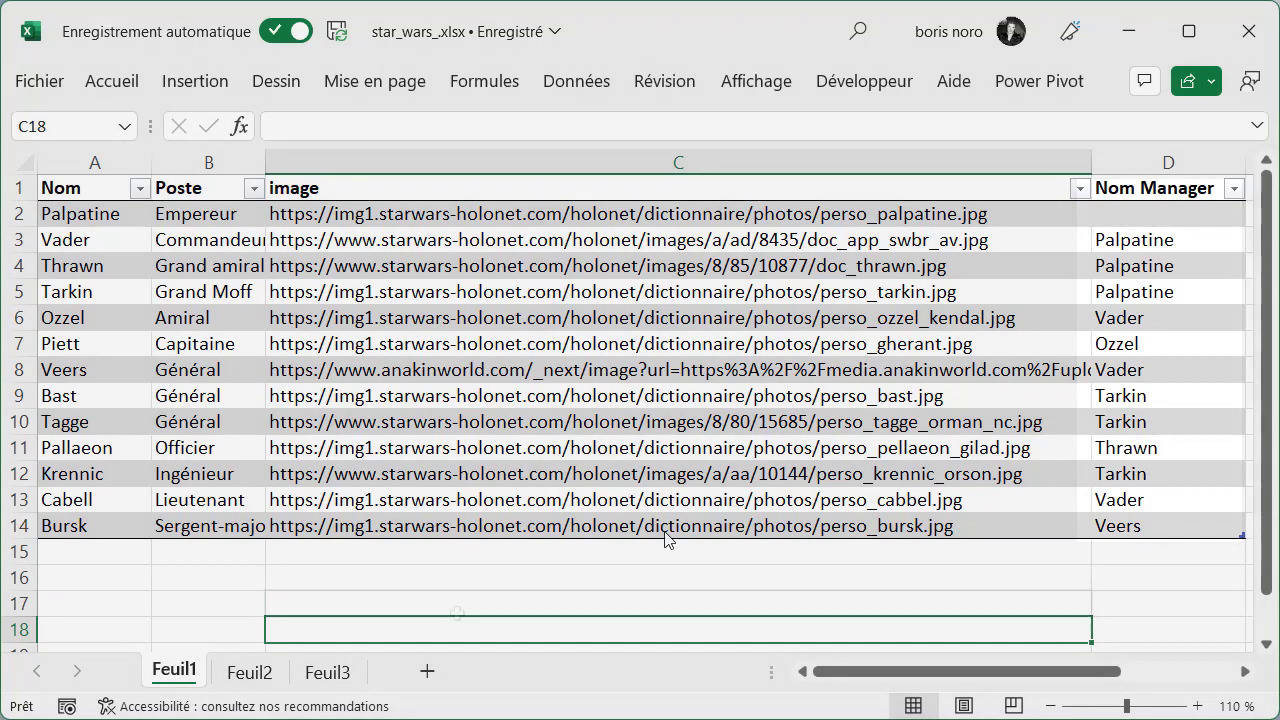
{"action": "left_click", "coordinate": [457, 611]}
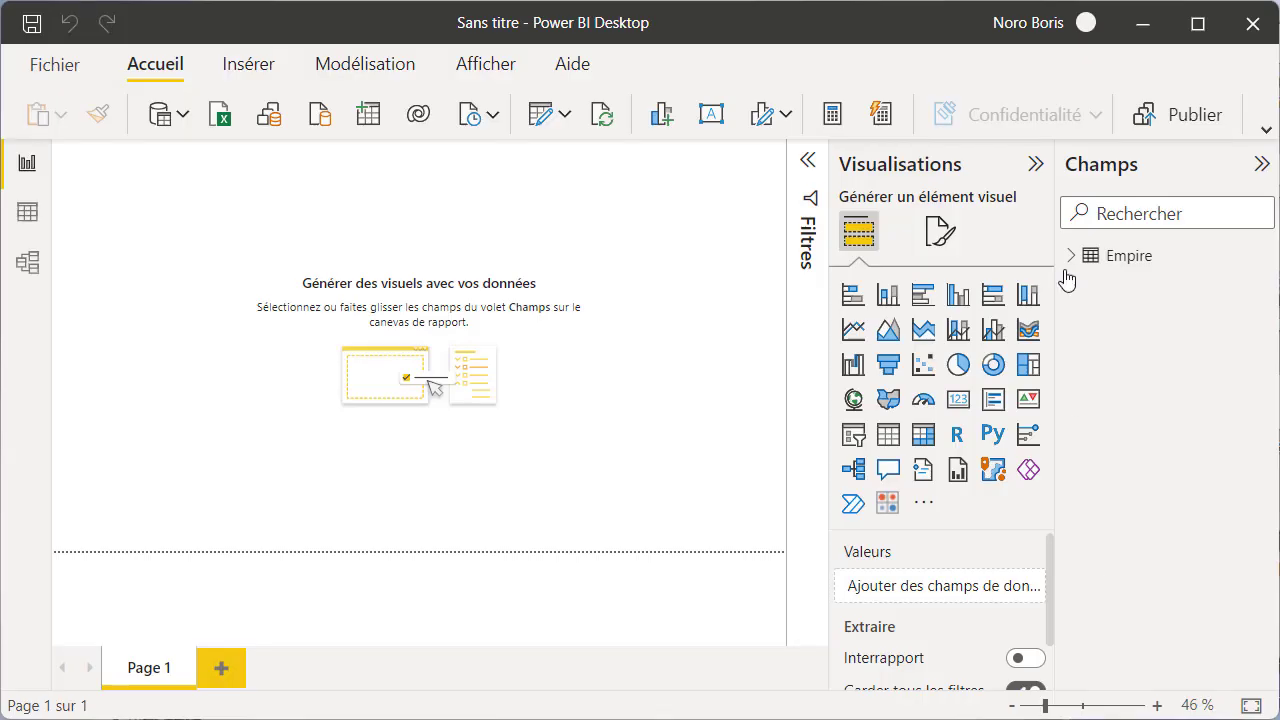
In Power BI Desktop, find the Hierarchy Chart by Akvelon custom visual with the search term "hierarchy" and import it into the report
{"action": "left_click", "coordinate": [1070, 264]}
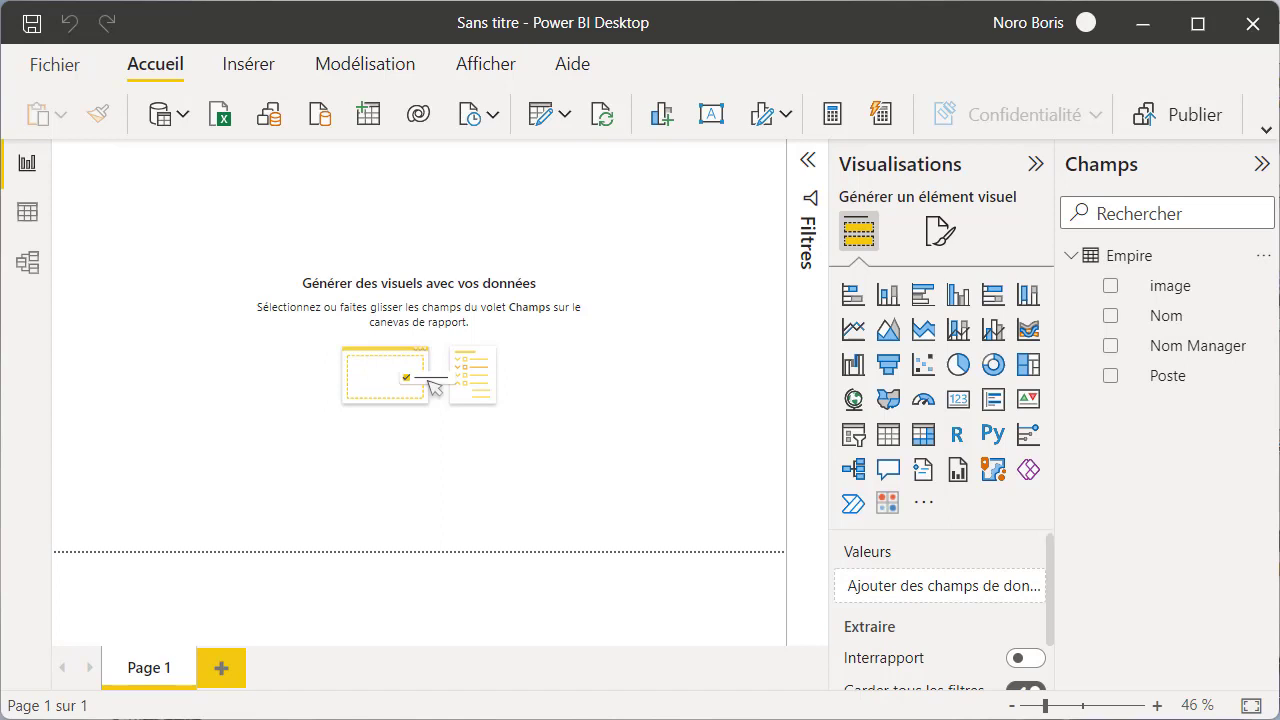
{"action": "left_click", "coordinate": [924, 505]}
{"action": "left_click", "coordinate": [940, 514]}
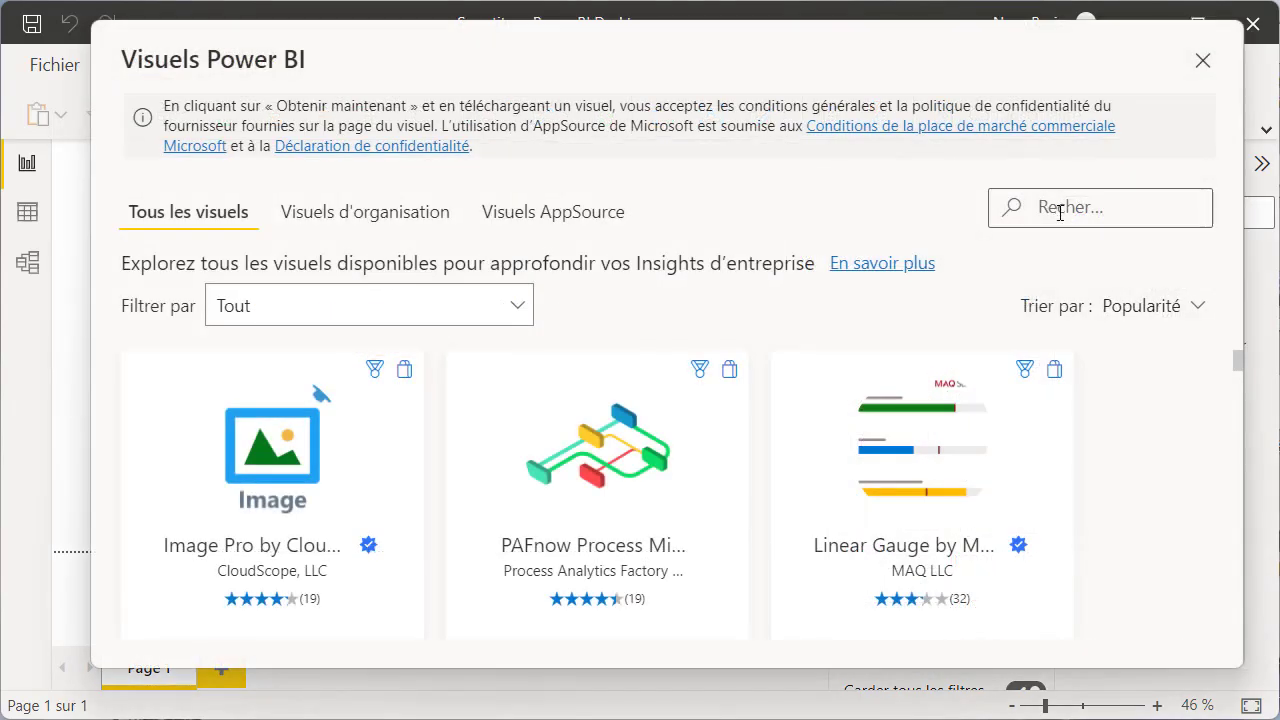
{"action": "left_click", "coordinate": [1060, 212]}
{"action": "type", "text": "hierarchy"}
{"action": "left_click_drag", "start_coordinate": [1235, 410], "coordinate": [1221, 535]}
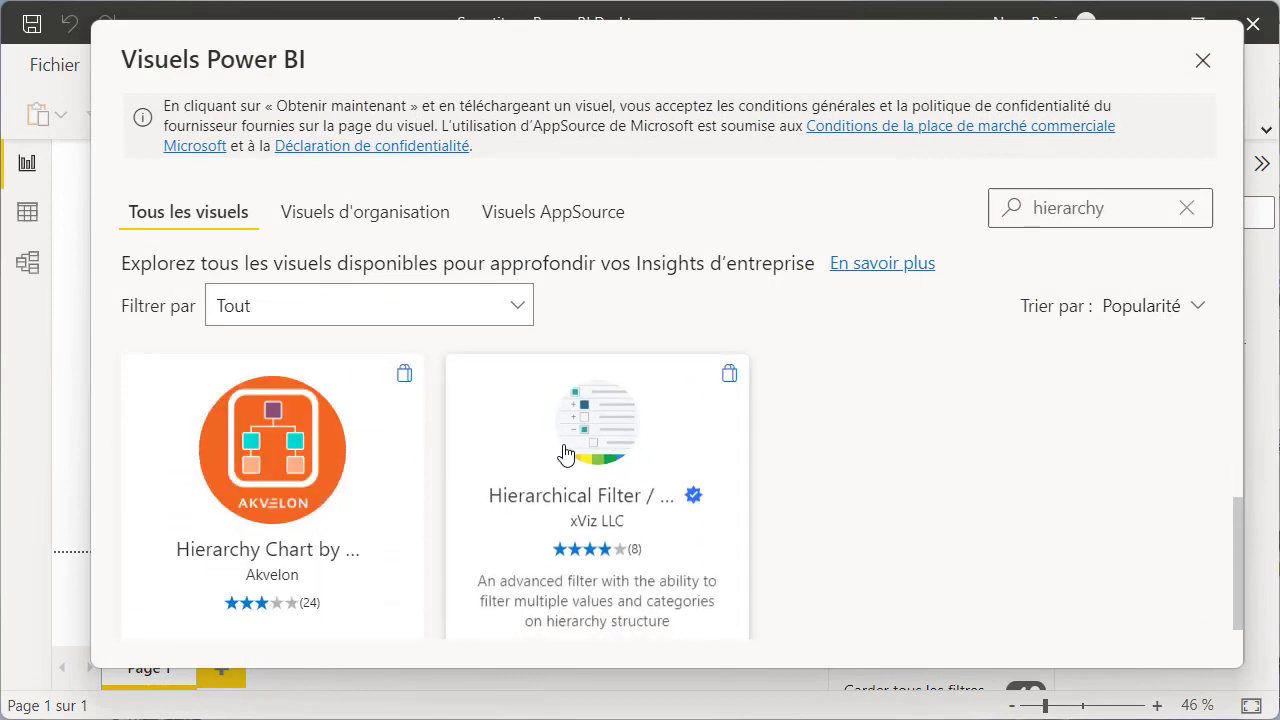
{"action": "mouse_move", "coordinate": [263, 608]}
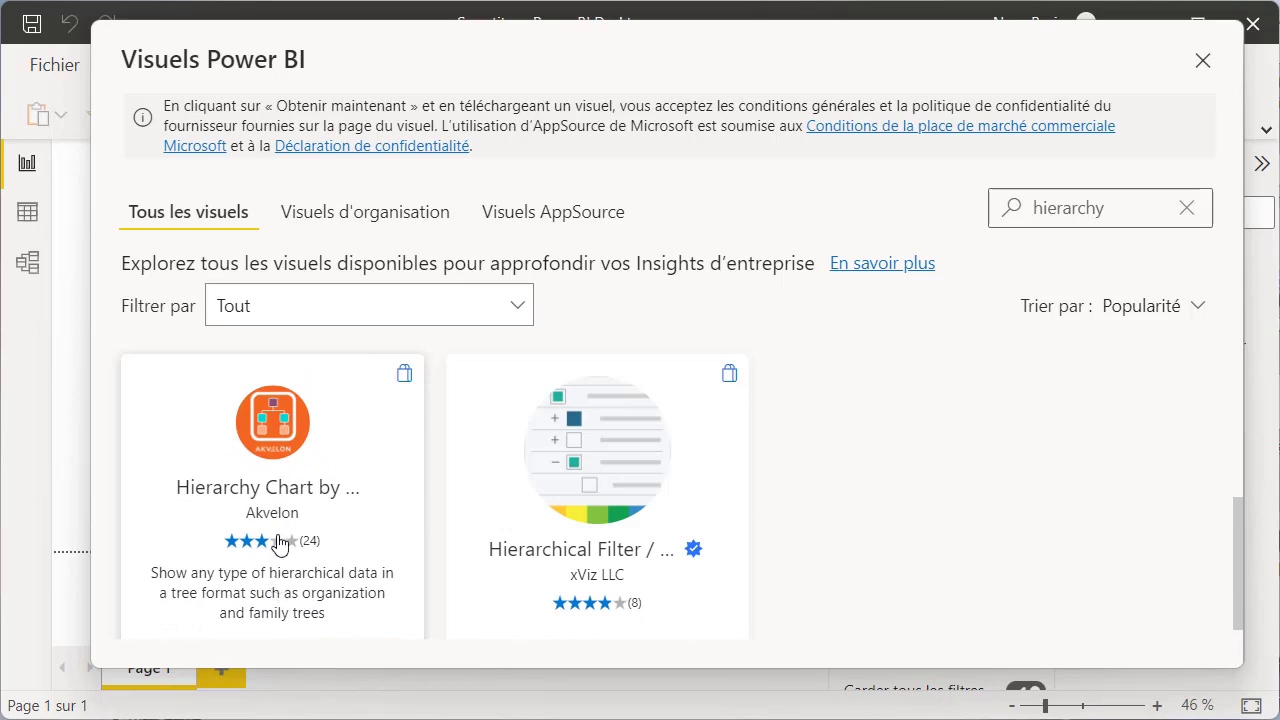
{"action": "left_click", "coordinate": [279, 436]}
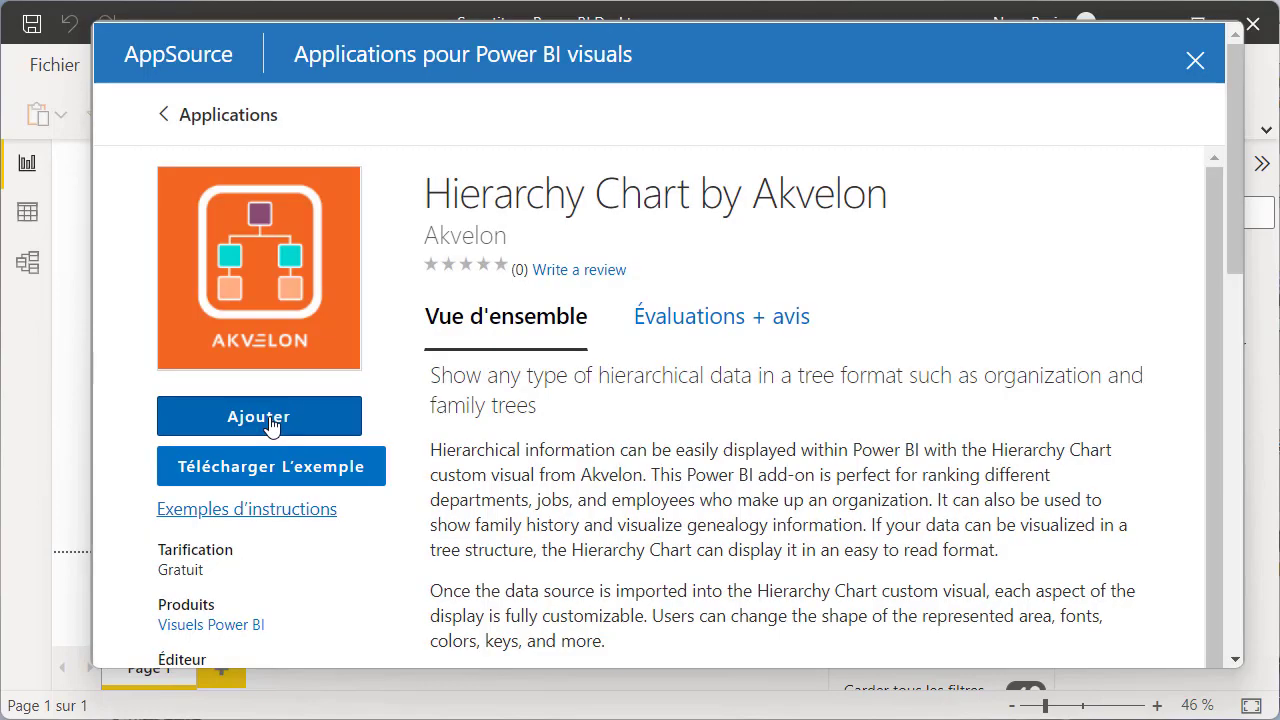
{"action": "left_click", "coordinate": [266, 418]}
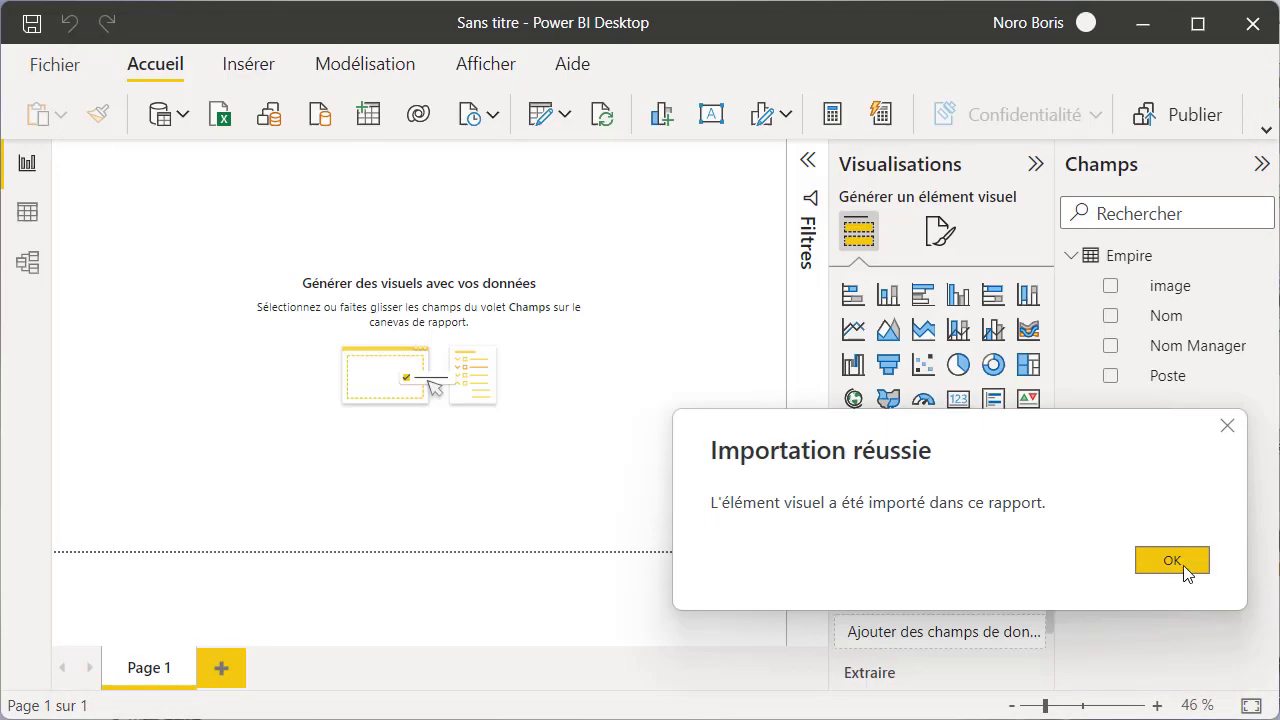
{"action": "left_click", "coordinate": [1175, 562]}
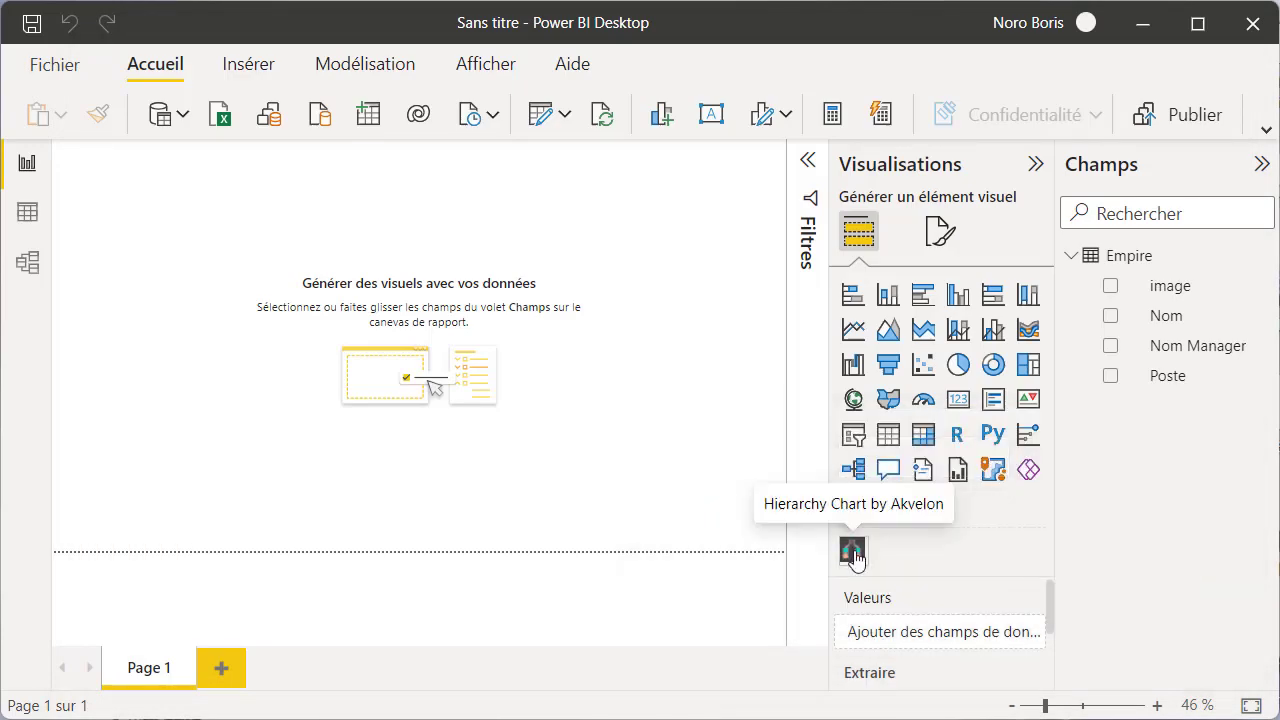
Insert a Hierarchy Chart with Nom as Id and Title, Poste as Subtitle and Nom Manager as Parent
{"action": "left_click", "coordinate": [852, 552]}
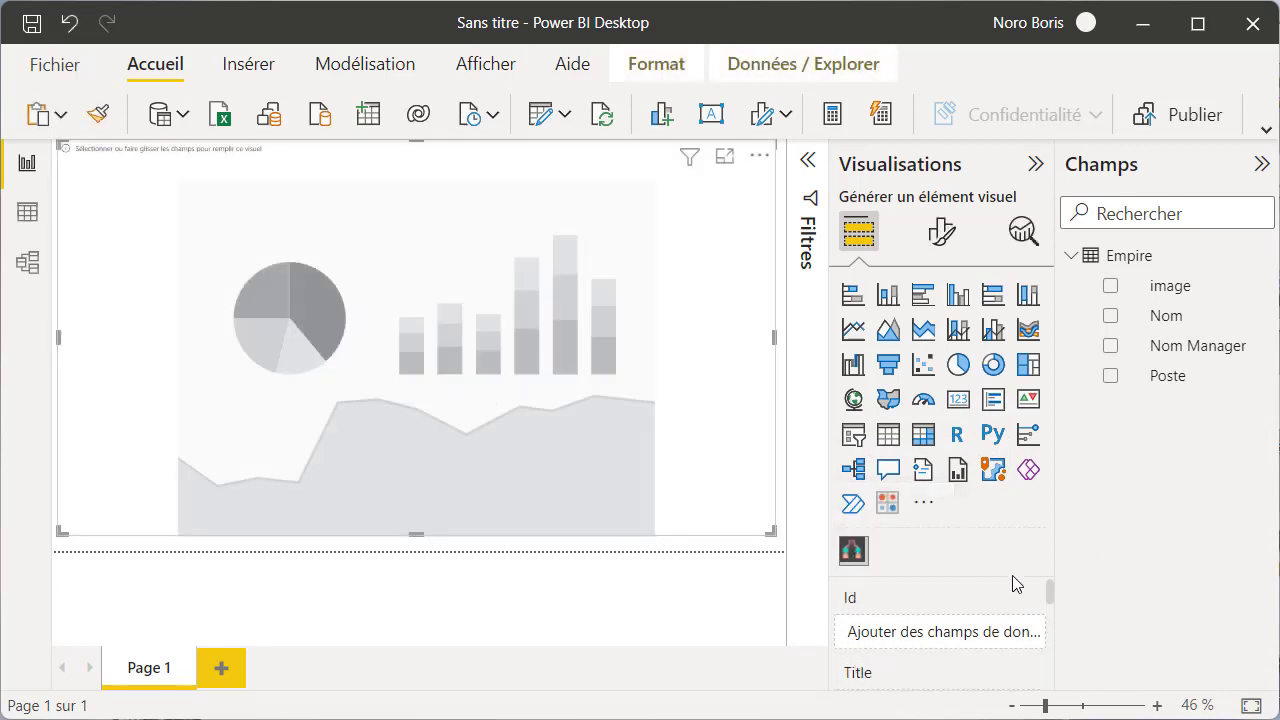
{"action": "left_click_drag", "start_coordinate": [1110, 325], "coordinate": [923, 639]}
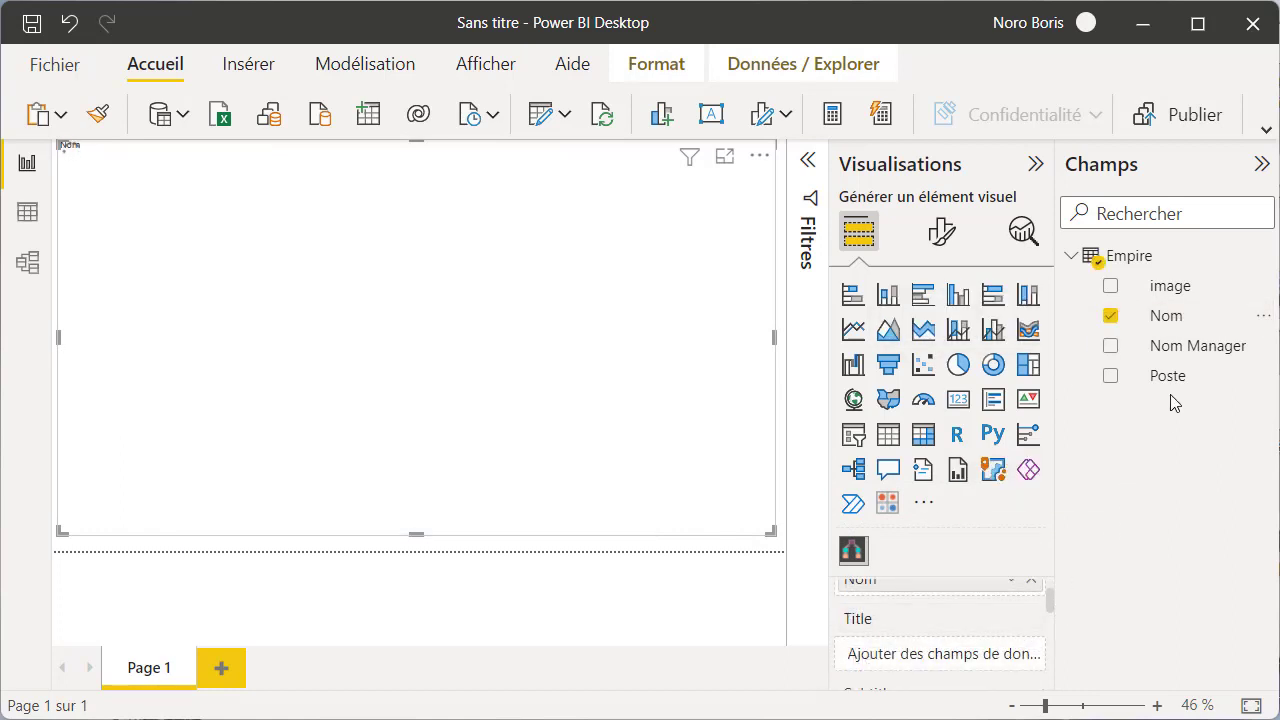
{"action": "left_click_drag", "start_coordinate": [1172, 322], "coordinate": [960, 664]}
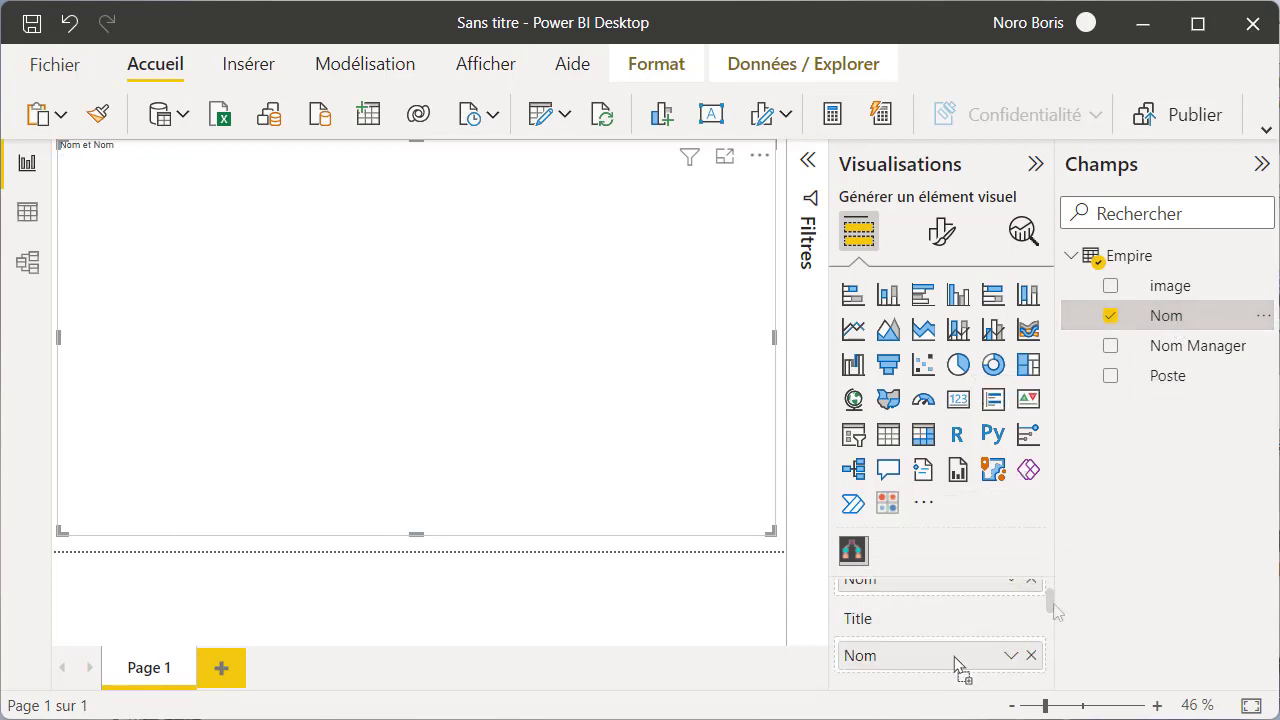
{"action": "left_click_drag", "start_coordinate": [1049, 606], "coordinate": [1052, 624]}
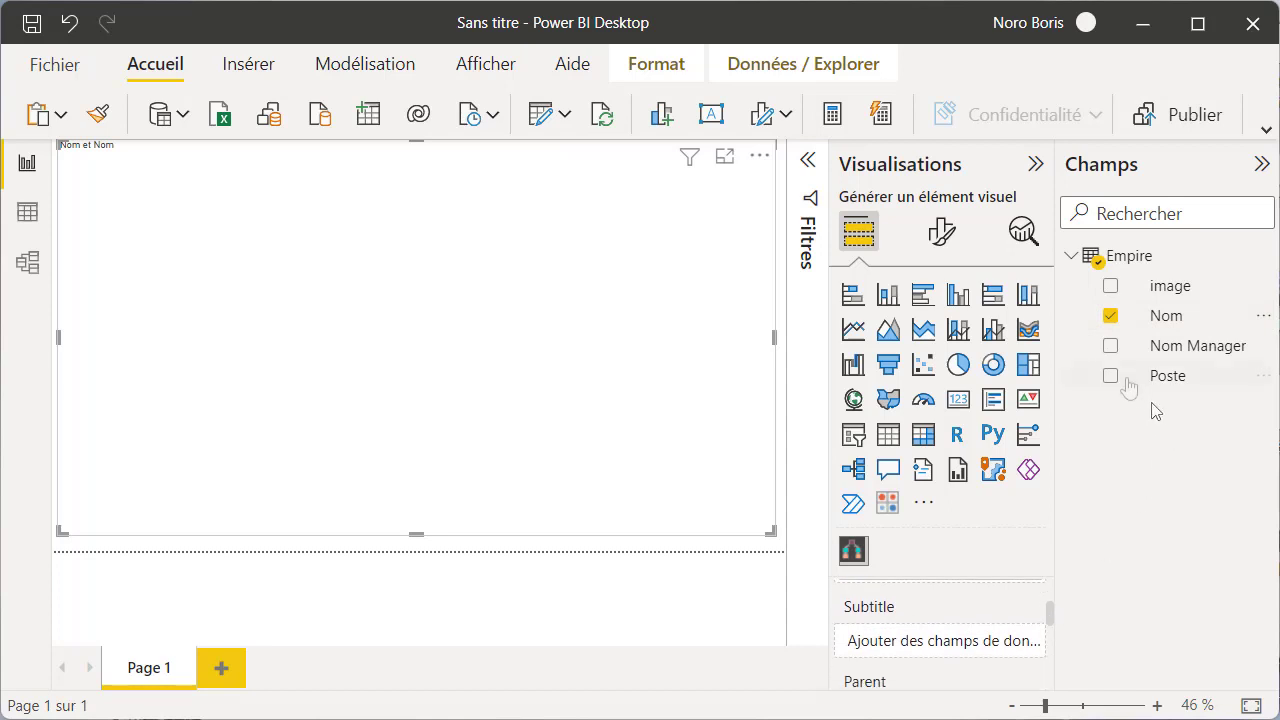
{"action": "left_click_drag", "start_coordinate": [1118, 379], "coordinate": [923, 645]}
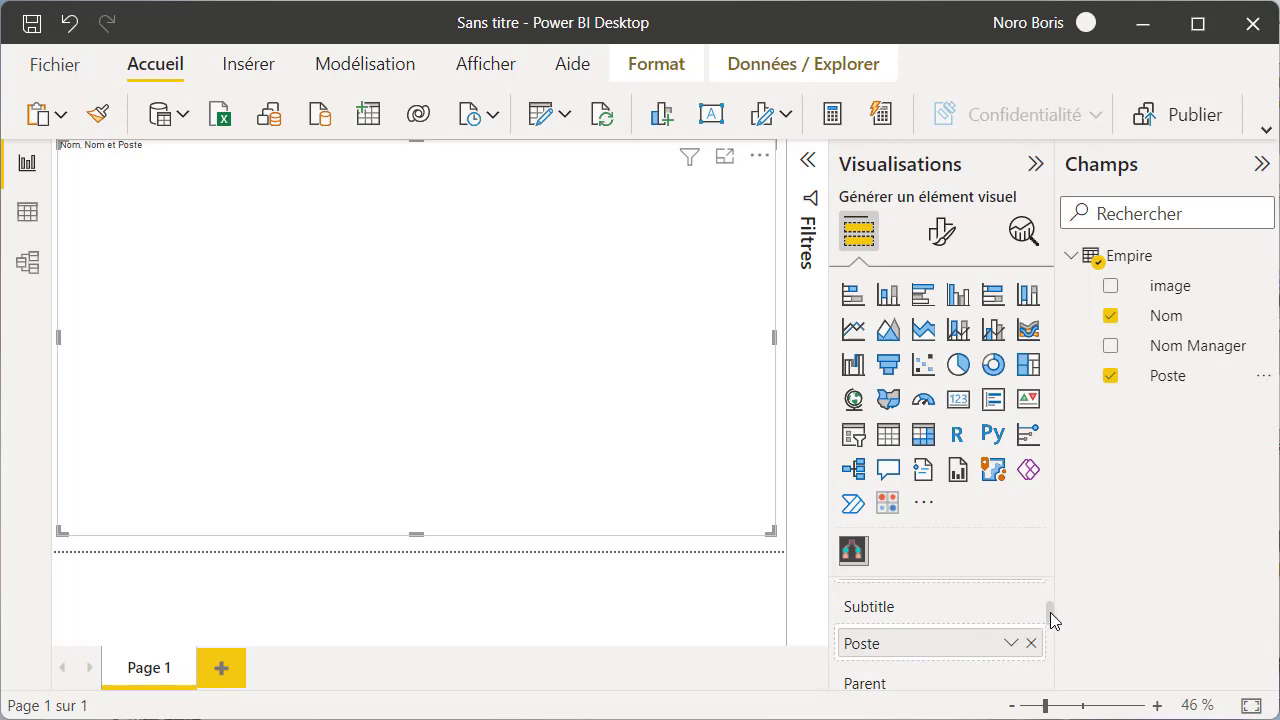
{"action": "left_click_drag", "start_coordinate": [1049, 614], "coordinate": [1053, 630]}
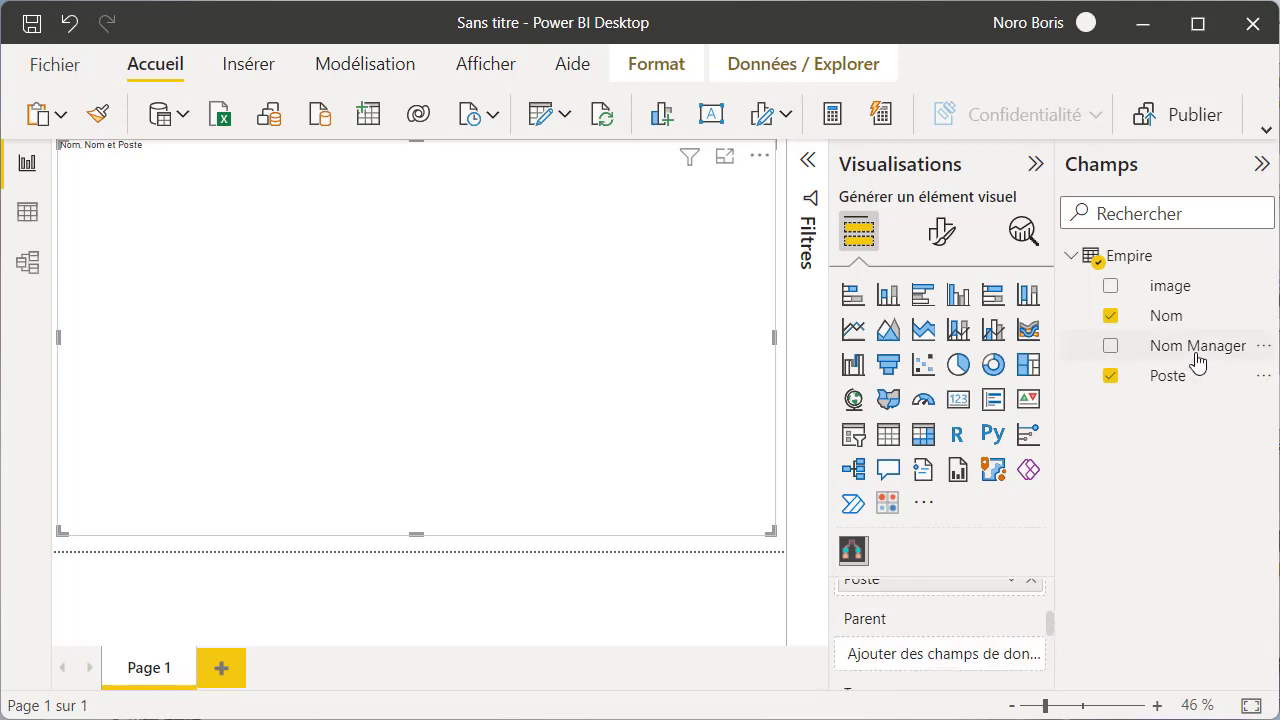
{"action": "left_click_drag", "start_coordinate": [1197, 358], "coordinate": [966, 662]}
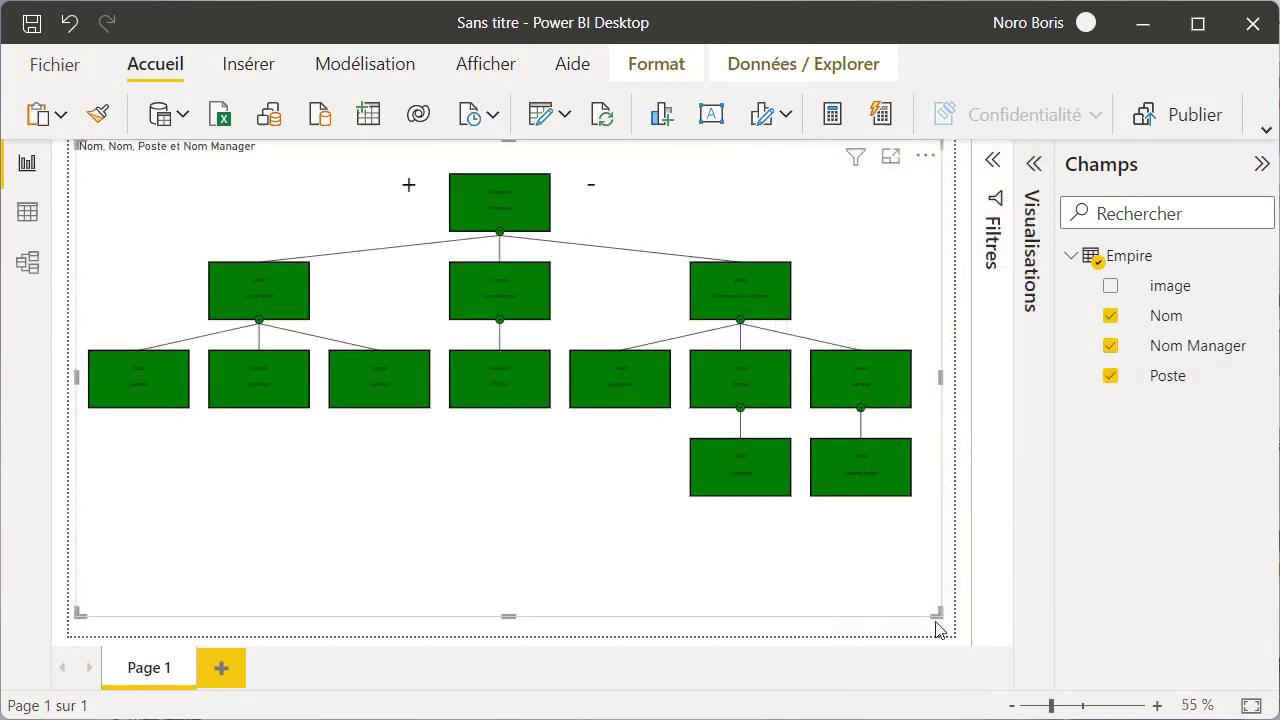
Examine the hierarchy chart's nodes and their tooltips across all levels
{"action": "left_click_drag", "start_coordinate": [682, 639], "coordinate": [719, 639]}
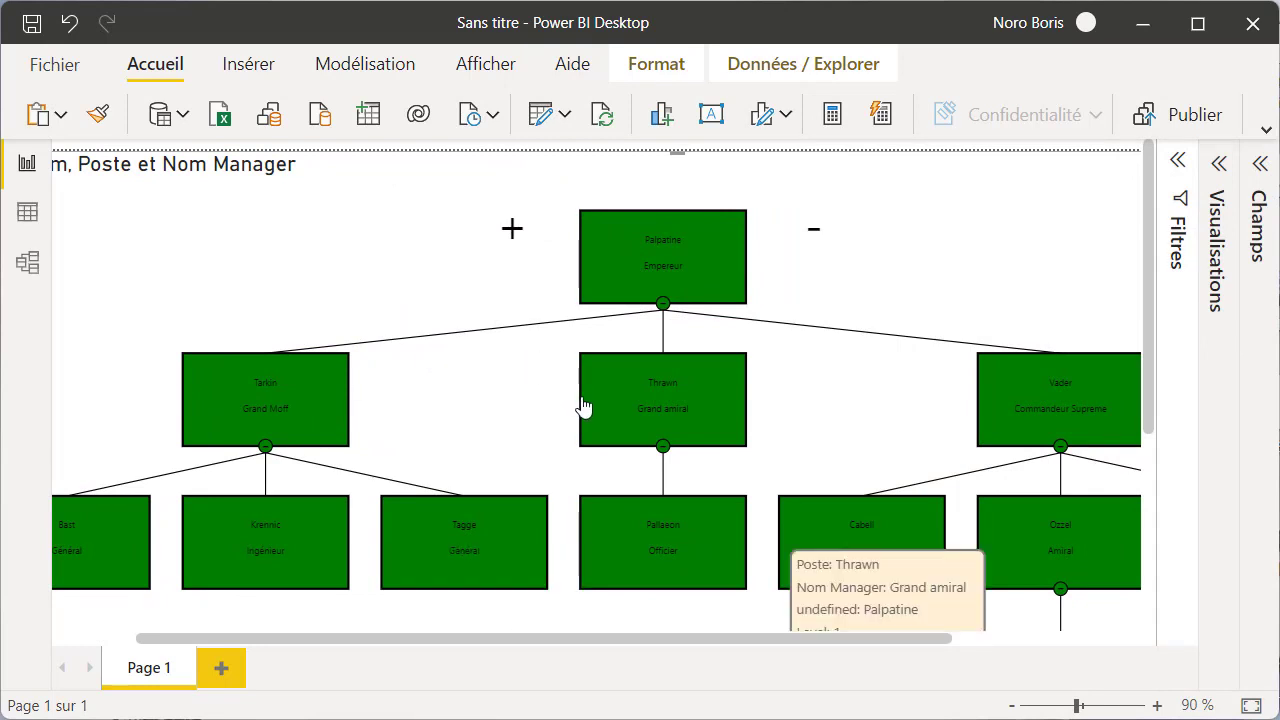
{"action": "mouse_move", "coordinate": [993, 411]}
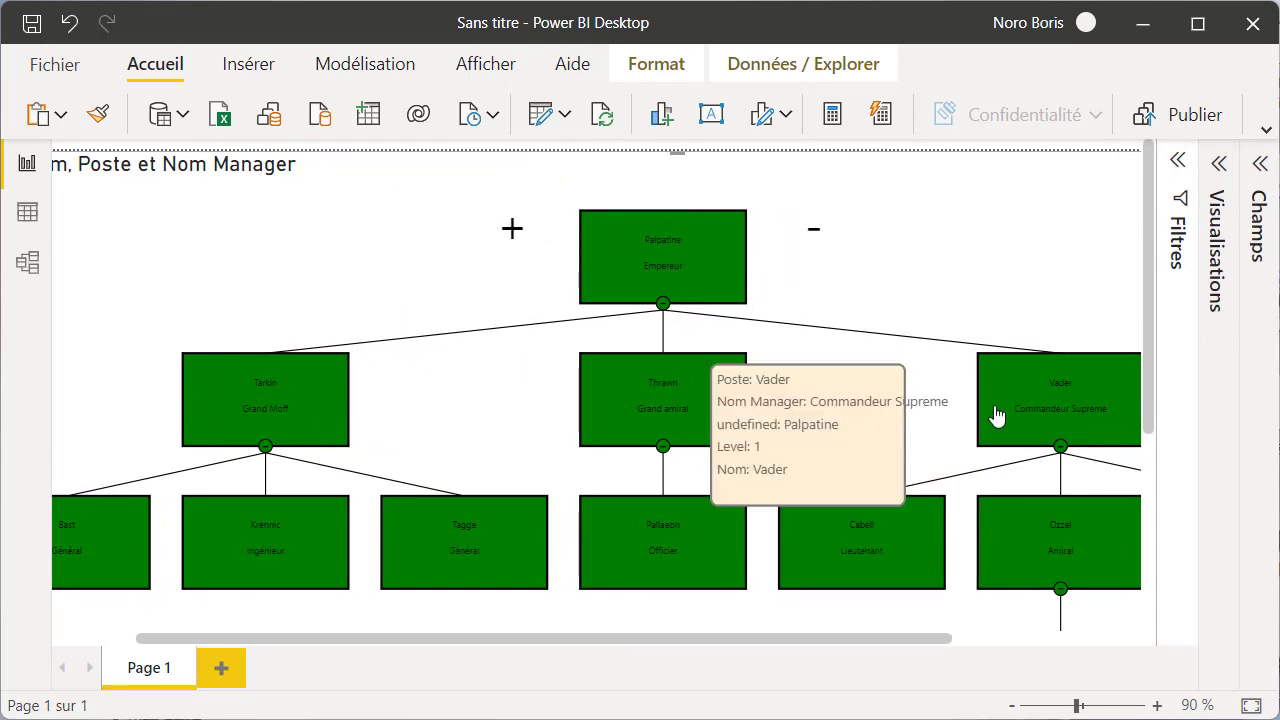
{"action": "scroll", "coordinate": [1154, 377], "scroll_direction": "down", "scroll_amount": 3}
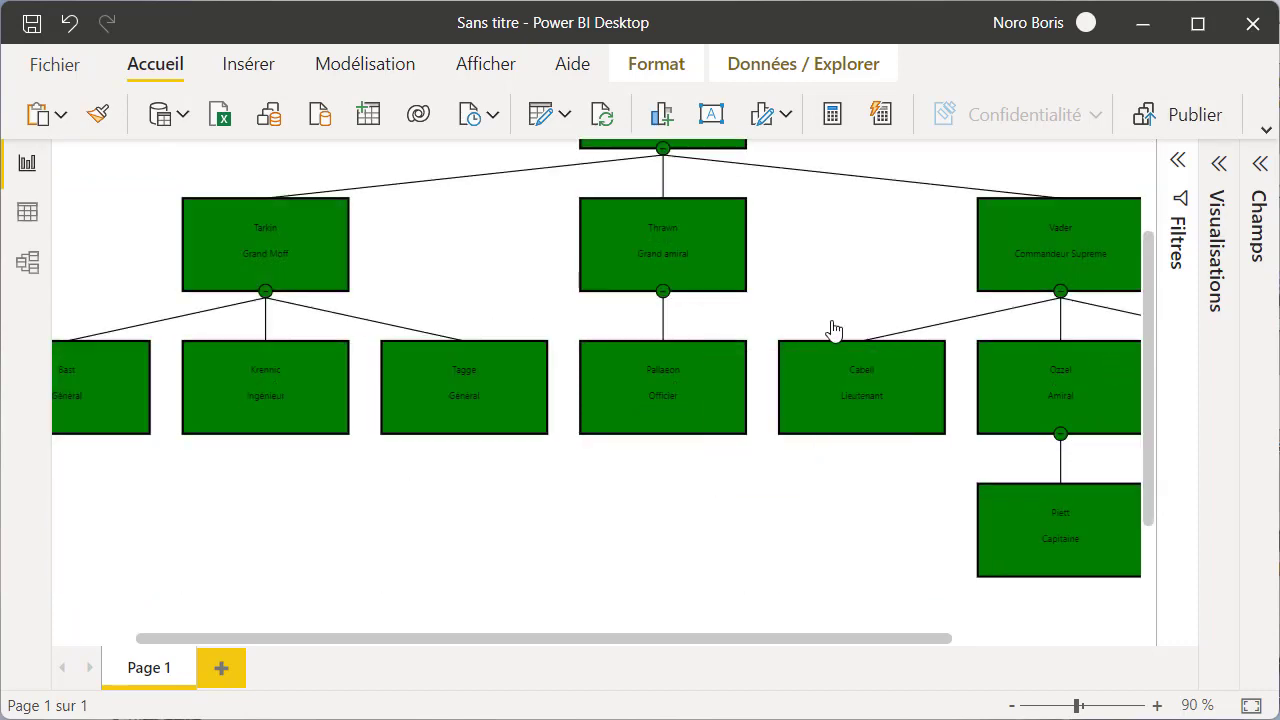
{"action": "mouse_move", "coordinate": [460, 398]}
{"action": "scroll", "coordinate": [1149, 349], "scroll_direction": "up", "scroll_amount": 3}
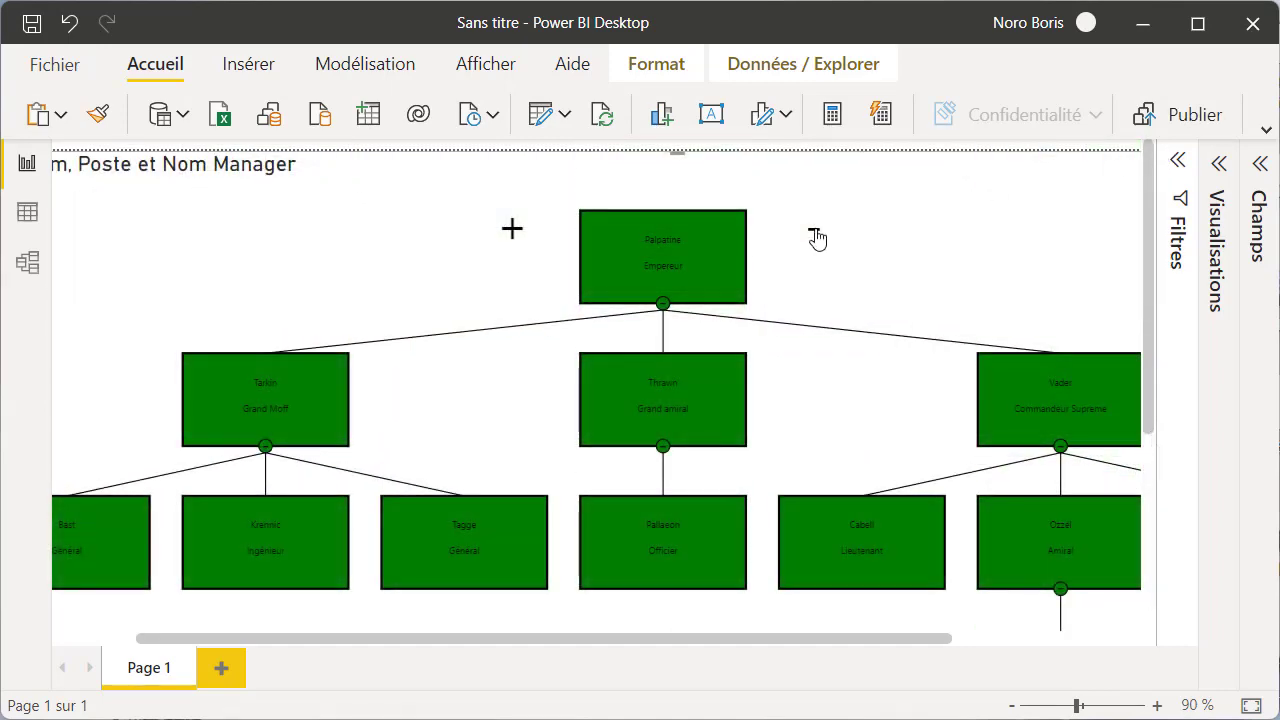
Collapse the two lowest levels of the hierarchy chart and expand them again
{"action": "left_click", "coordinate": [1011, 705]}
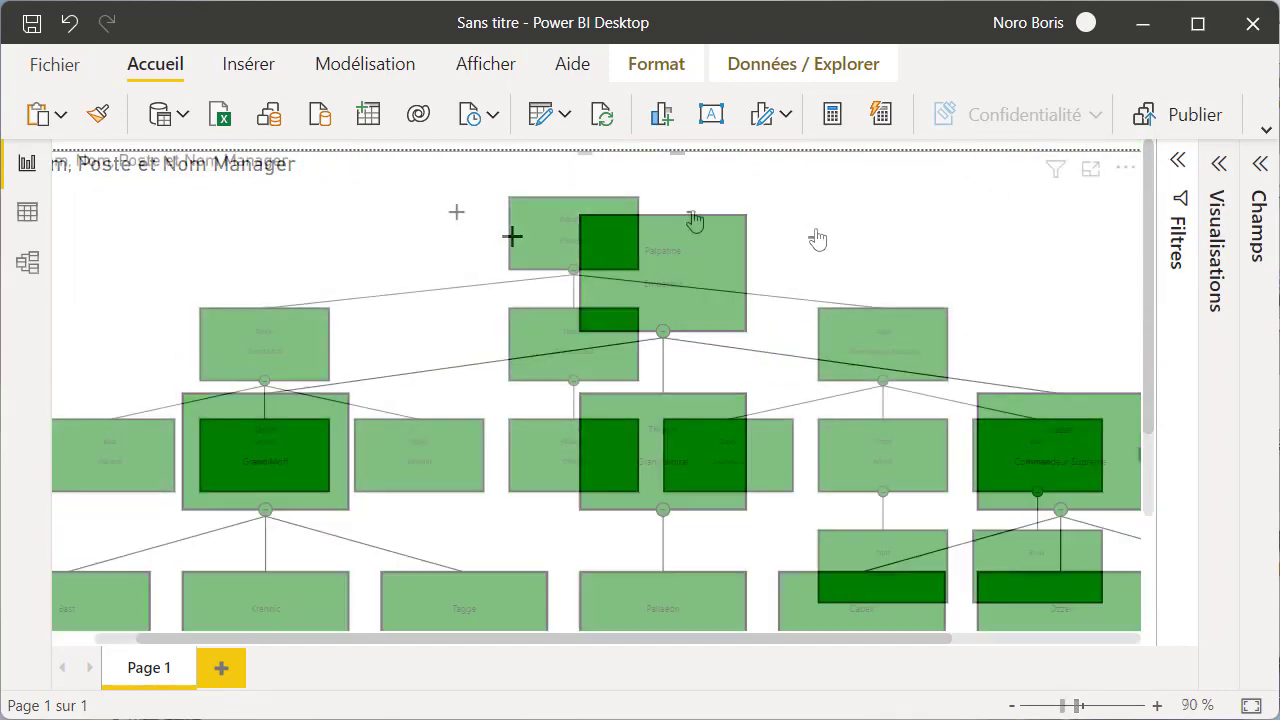
{"action": "left_click", "coordinate": [1011, 705]}
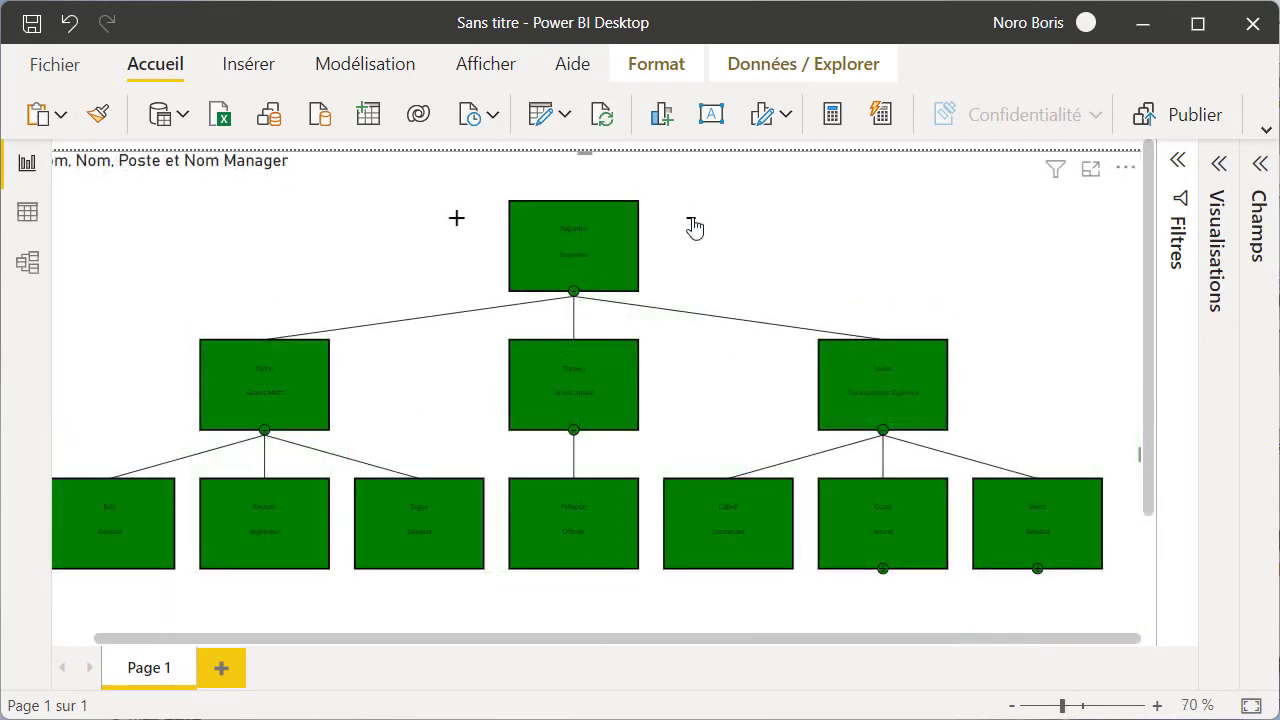
{"action": "left_click", "coordinate": [691, 220]}
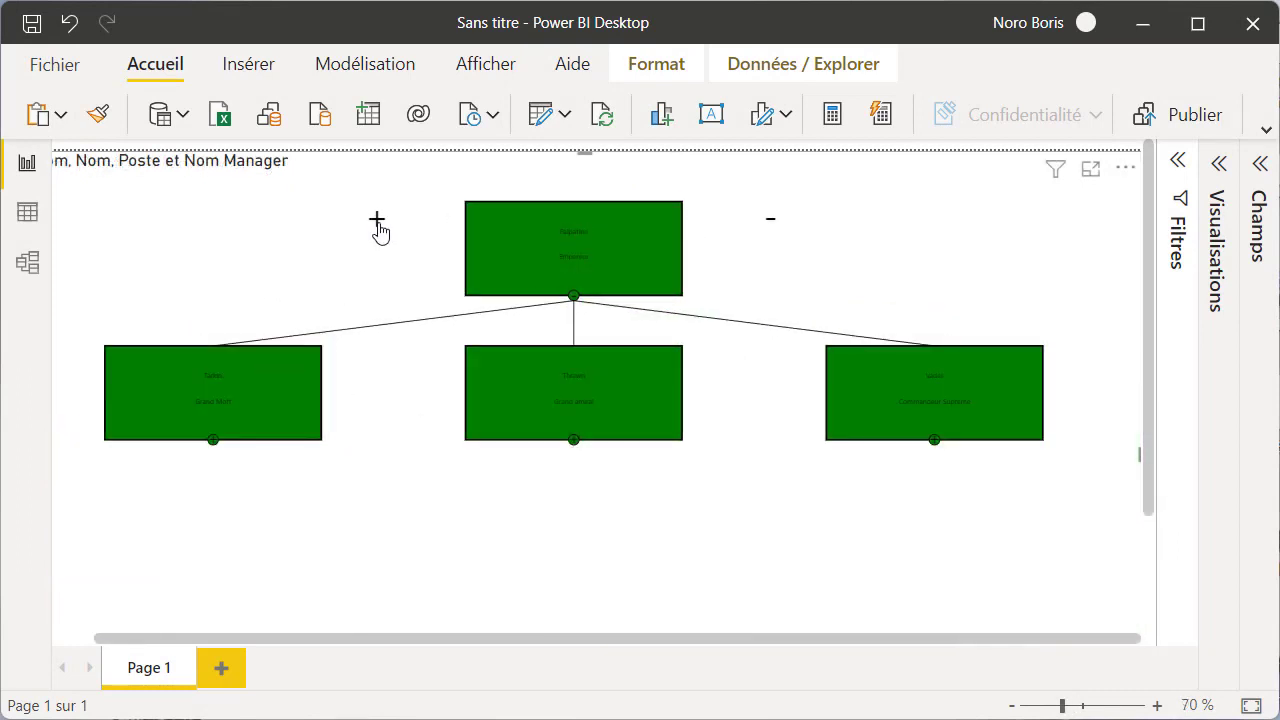
{"action": "left_click", "coordinate": [377, 224]}
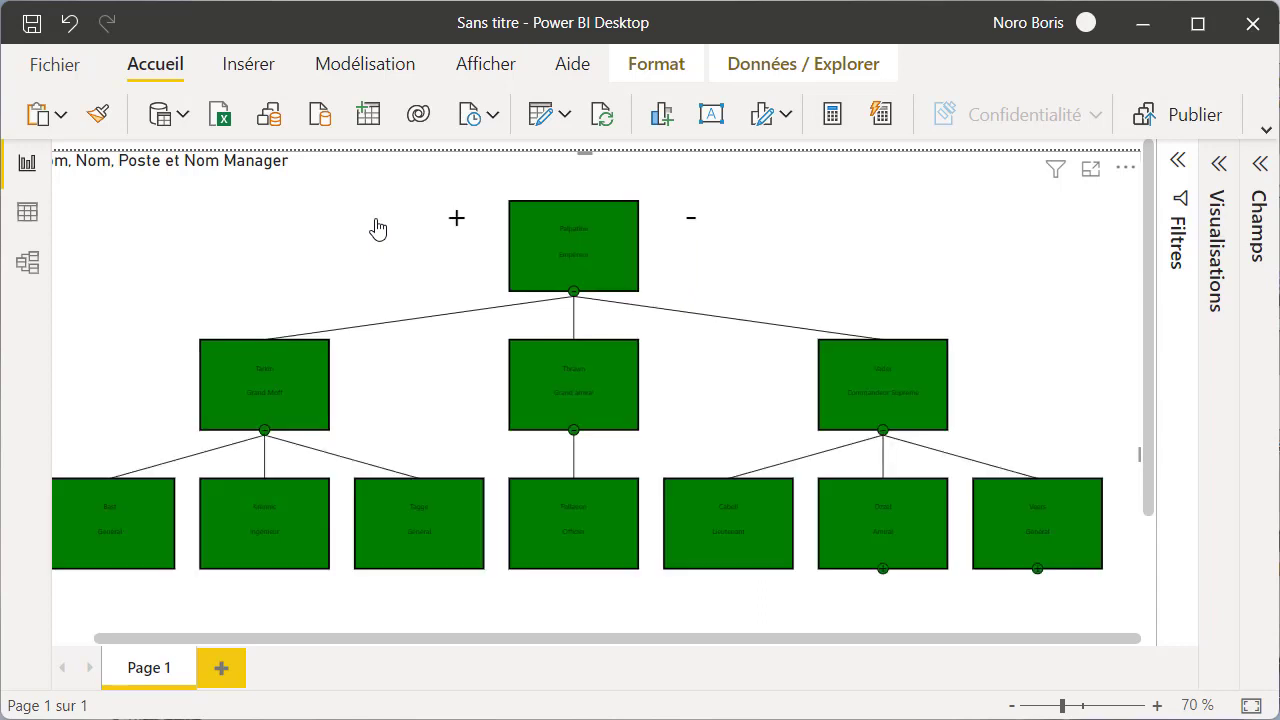
{"action": "left_click", "coordinate": [450, 228]}
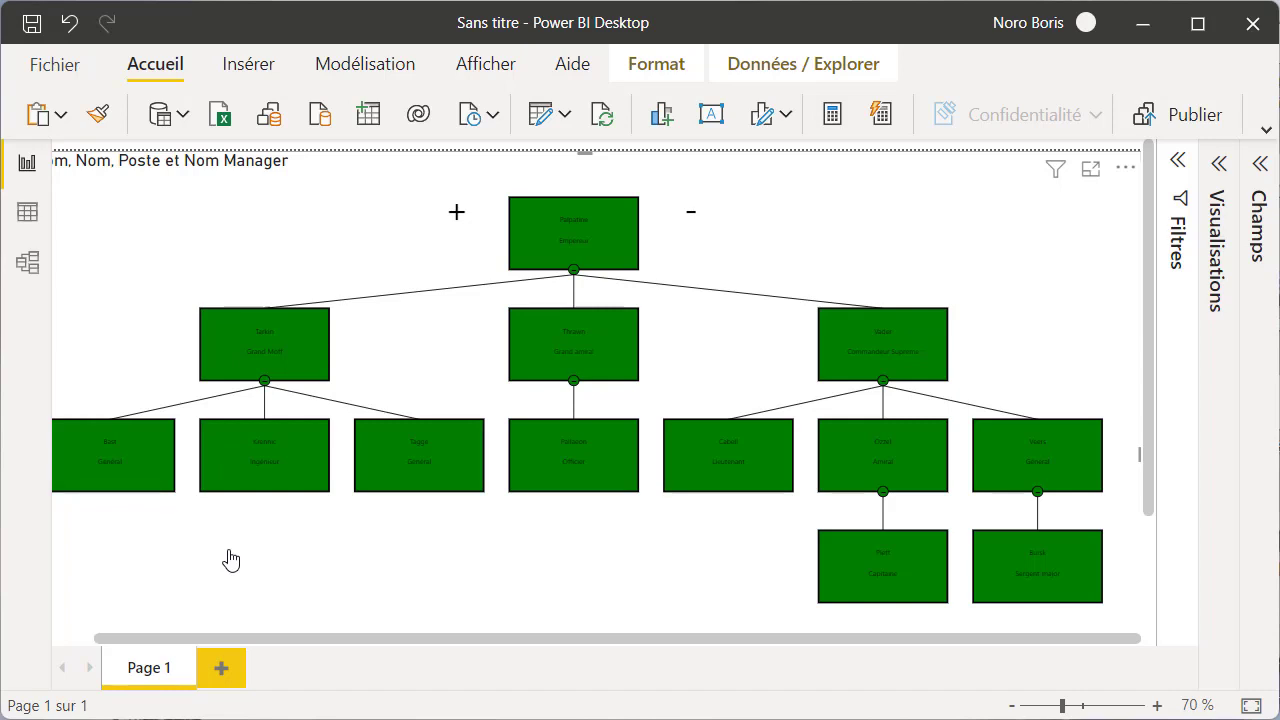
Add a second report page and set the data category of the Empire table's image column to URL de l'image
{"action": "left_click", "coordinate": [222, 667]}
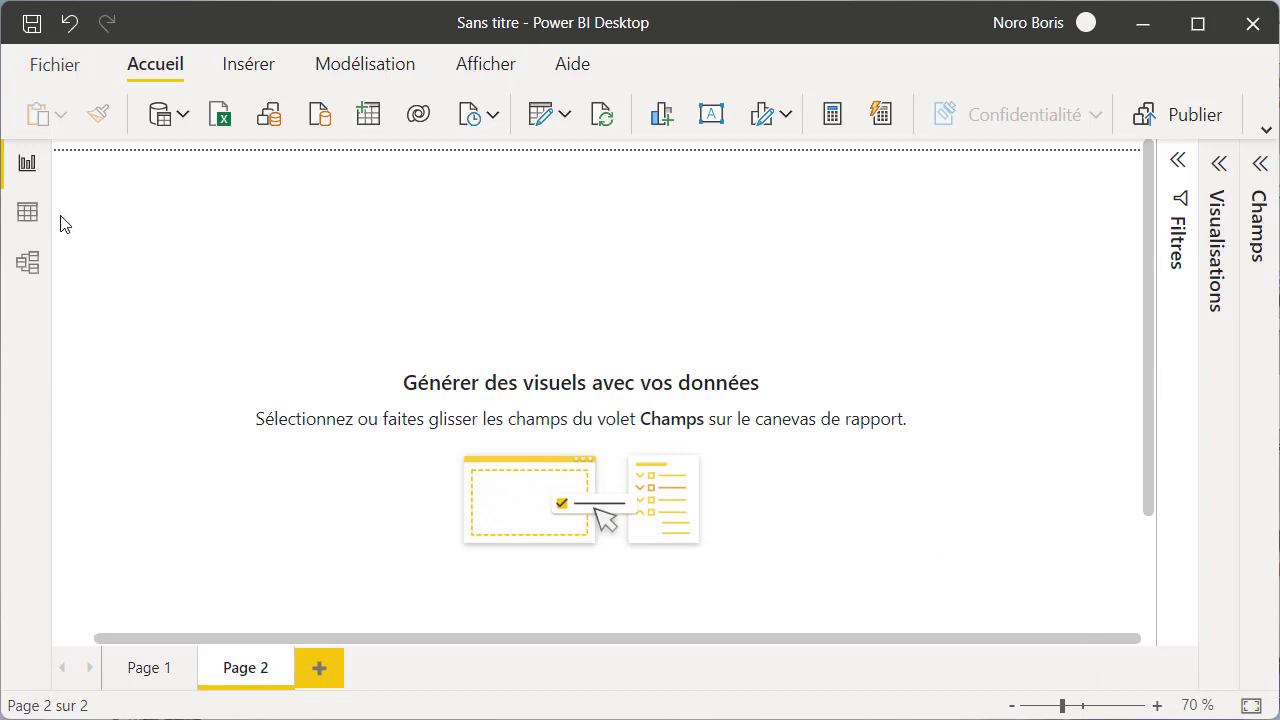
{"action": "left_click", "coordinate": [28, 214]}
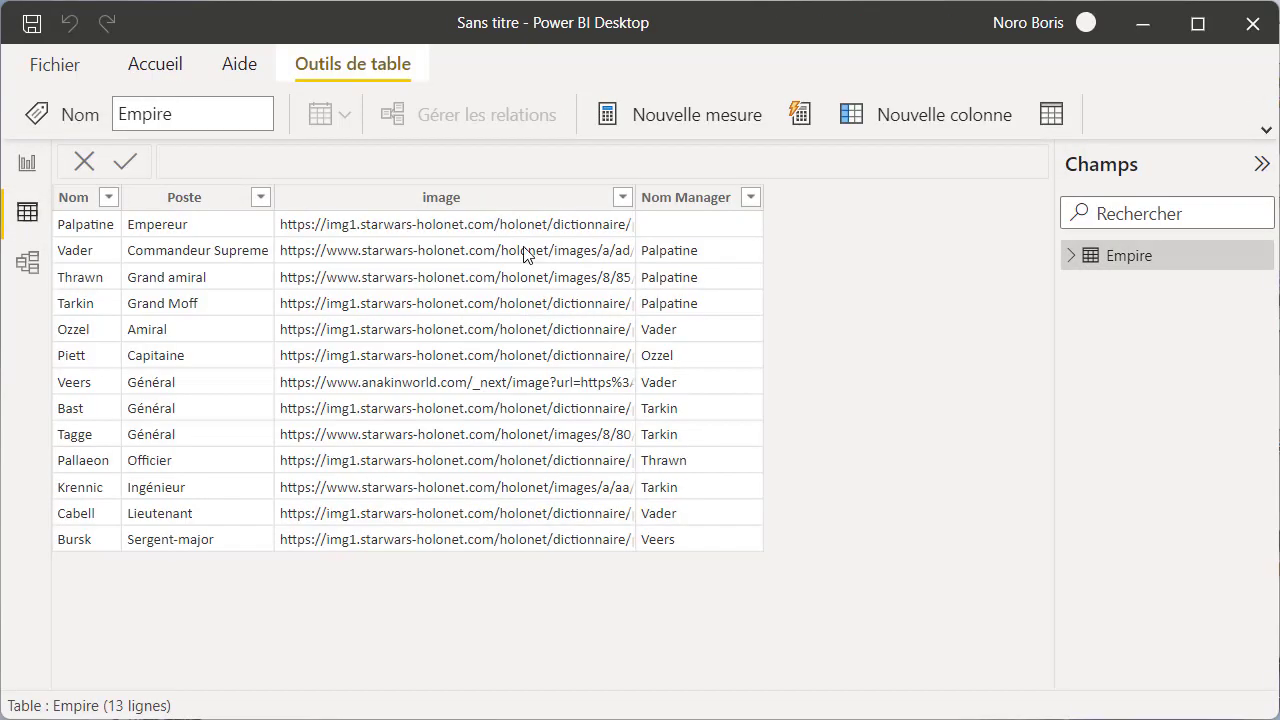
{"action": "left_click", "coordinate": [517, 200]}
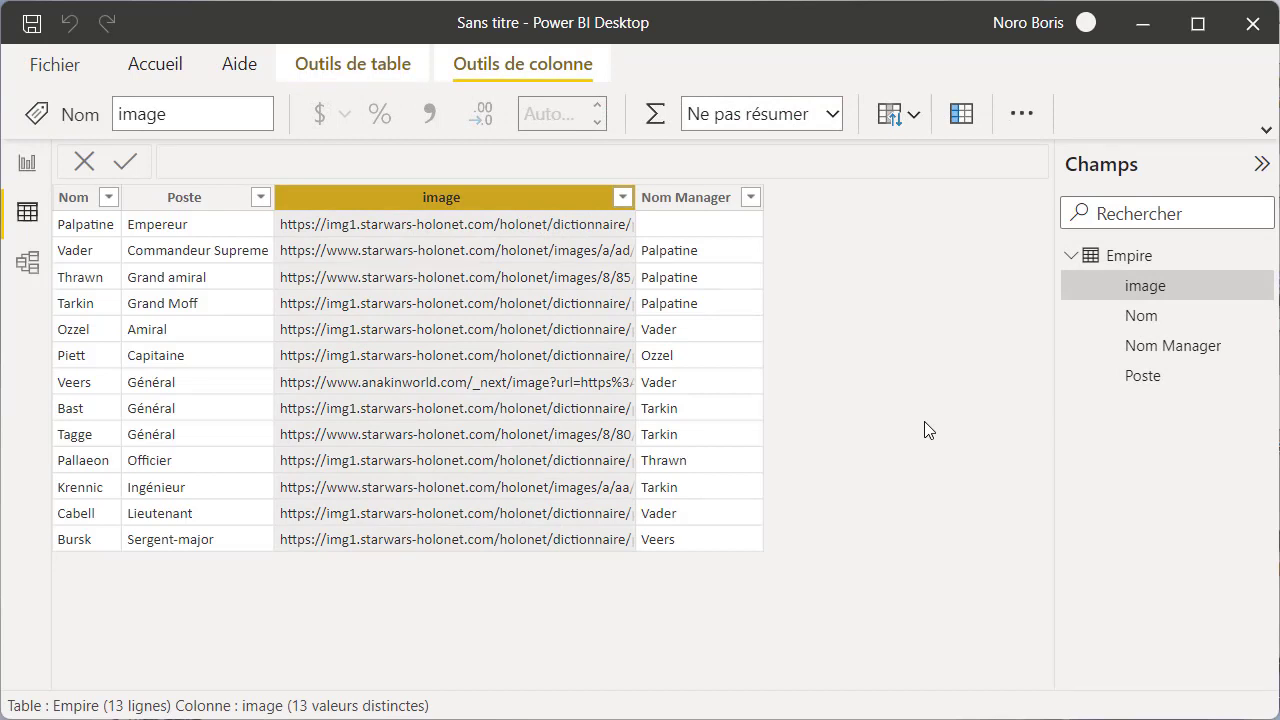
{"action": "left_click", "coordinate": [1022, 114]}
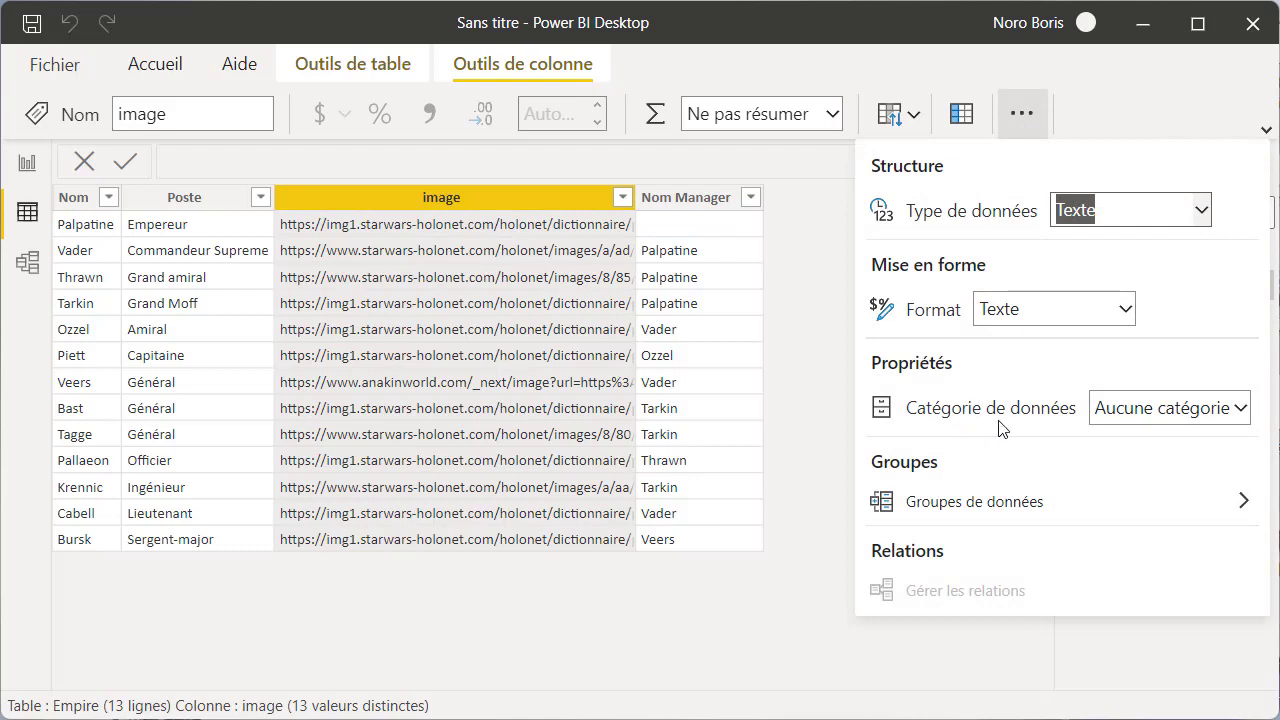
{"action": "left_click", "coordinate": [1238, 417]}
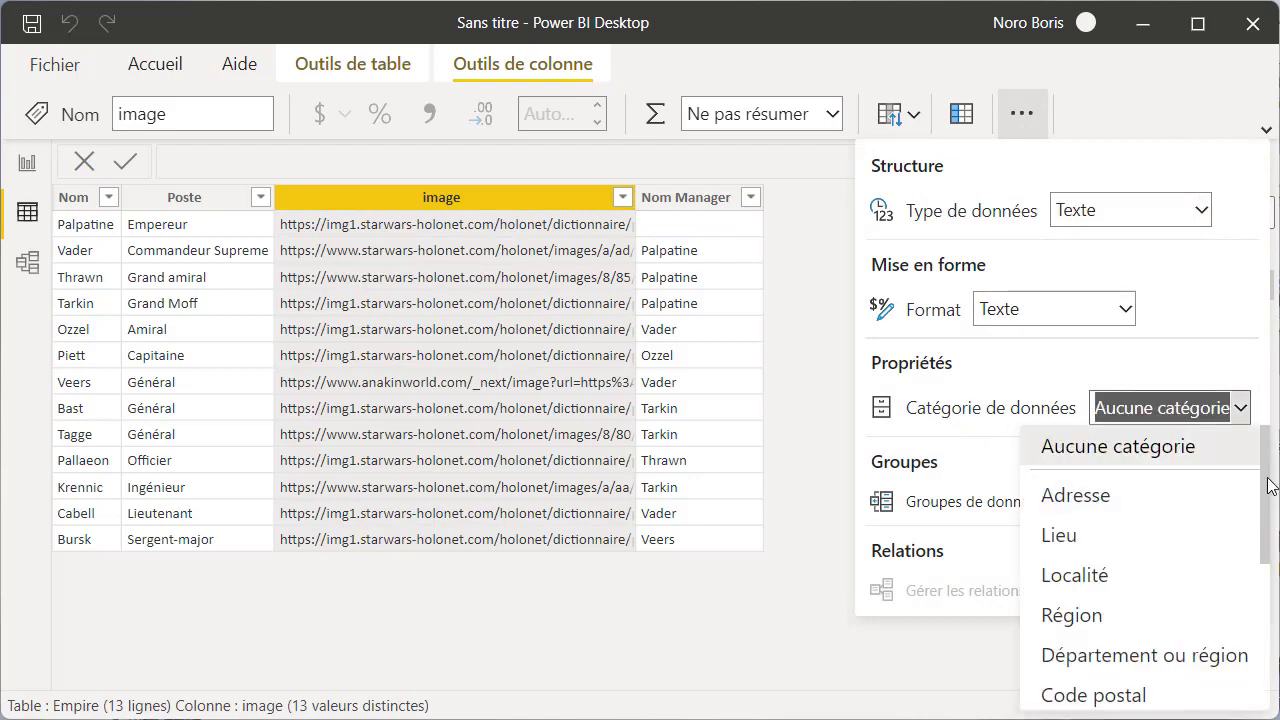
{"action": "scroll", "coordinate": [1250, 580], "scroll_direction": "down", "scroll_amount": 3}
{"action": "scroll", "coordinate": [1254, 601], "scroll_direction": "down", "scroll_amount": 2}
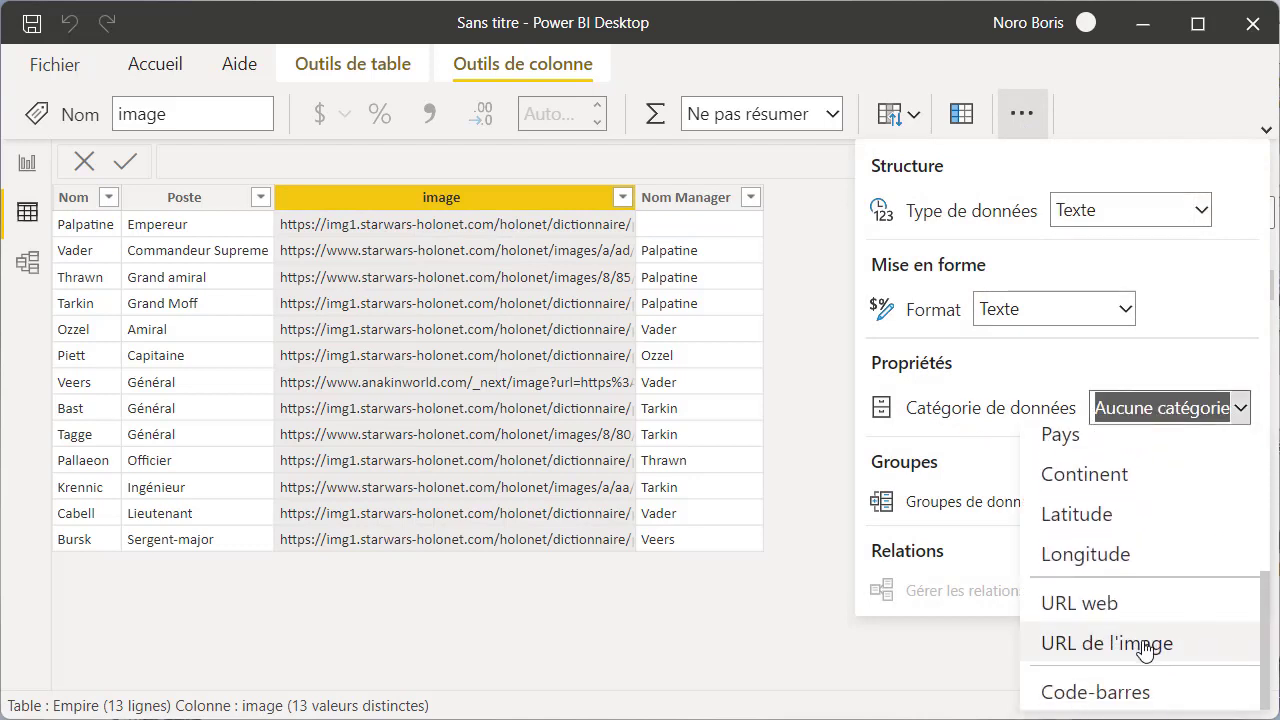
{"action": "left_click", "coordinate": [1112, 645]}
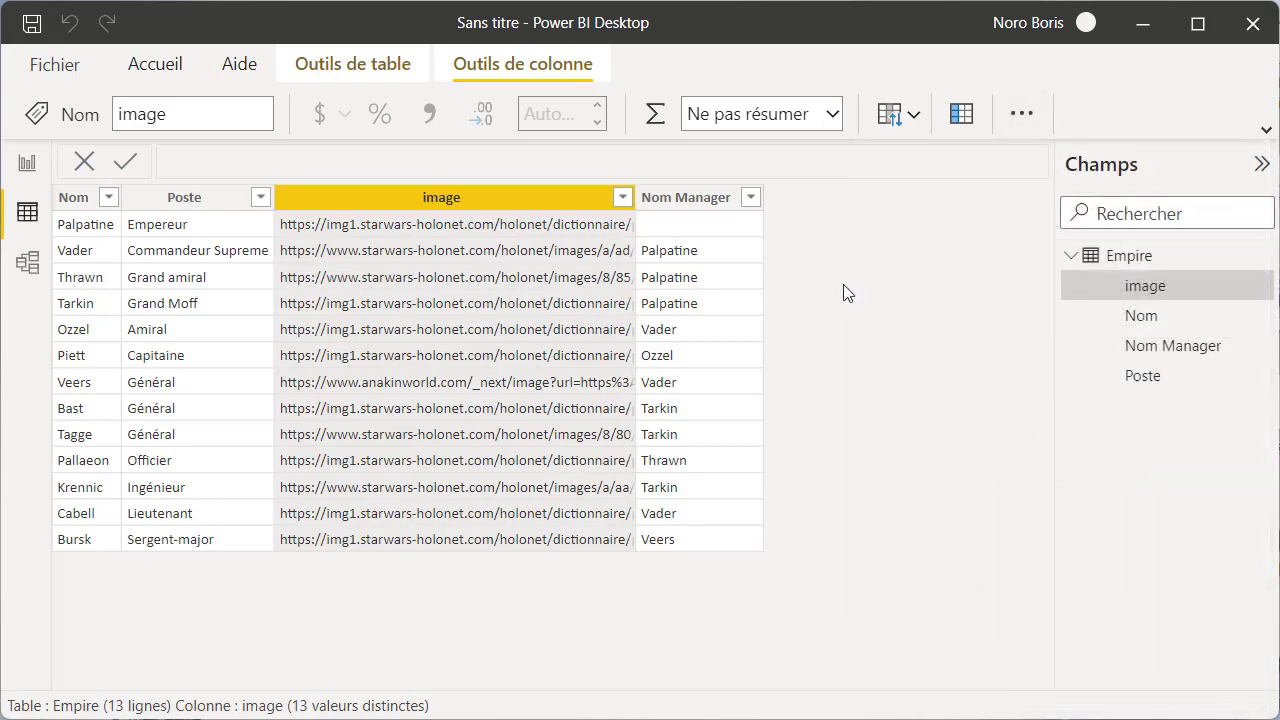
Create a table on Page 2 of the report with the Empire fields Nom, image, Poste and Nom Manager
{"action": "left_click", "coordinate": [27, 166]}
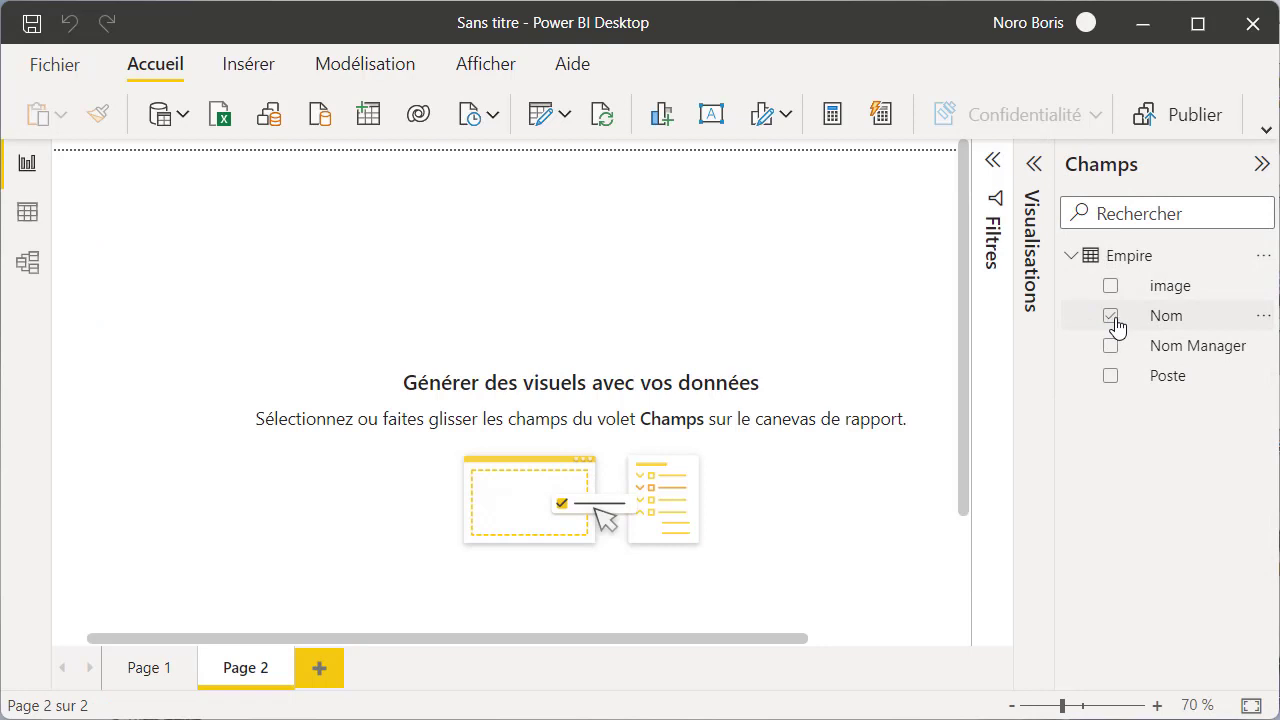
{"action": "left_click", "coordinate": [1112, 317]}
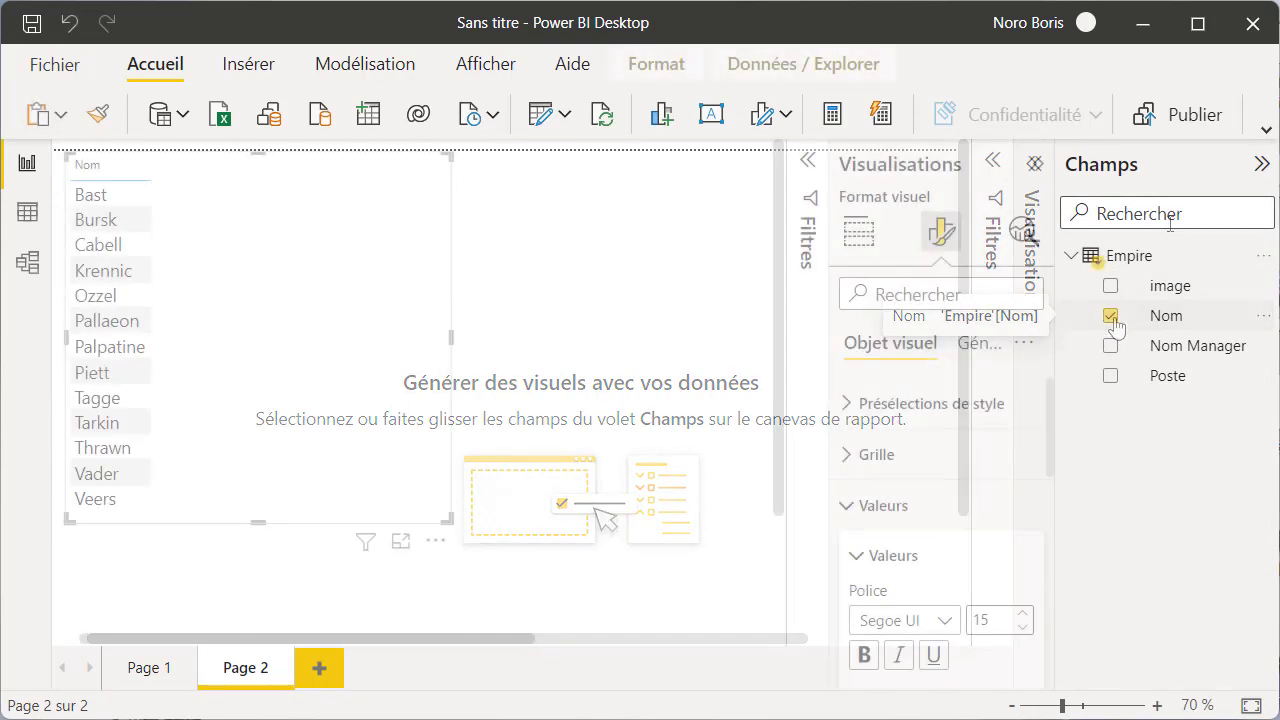
{"action": "left_click", "coordinate": [1112, 288]}
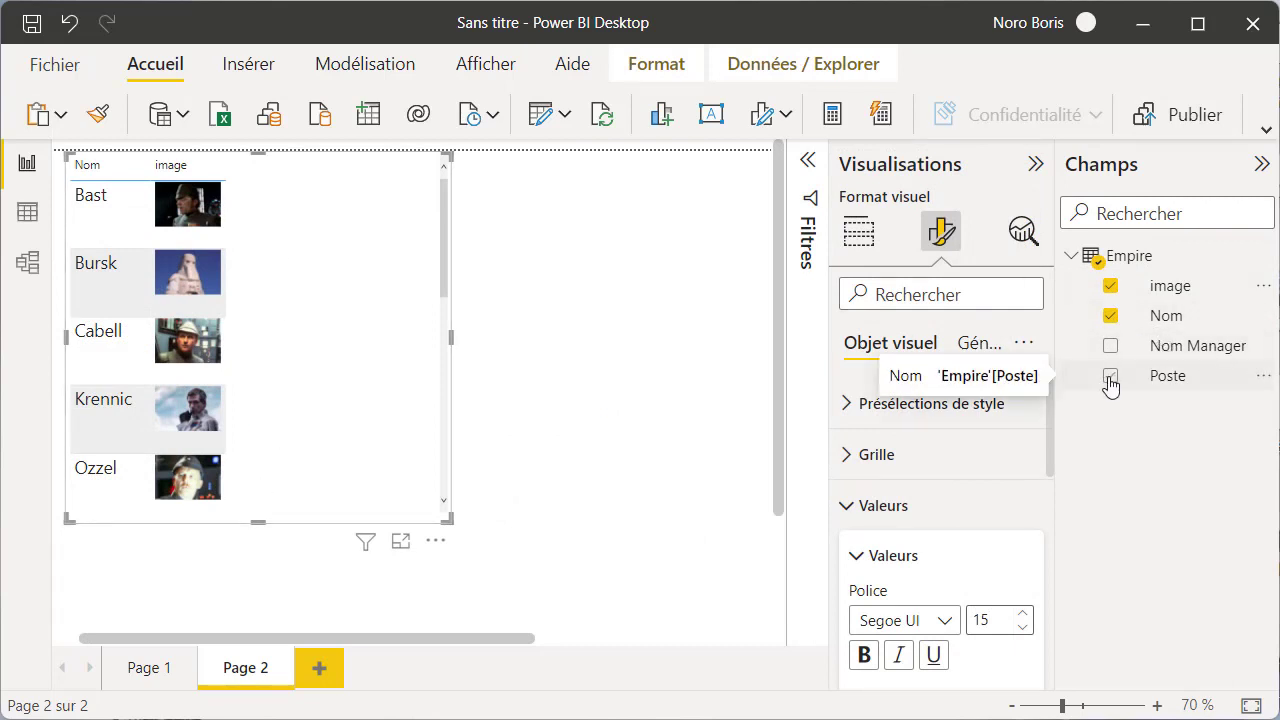
{"action": "left_click", "coordinate": [1110, 377]}
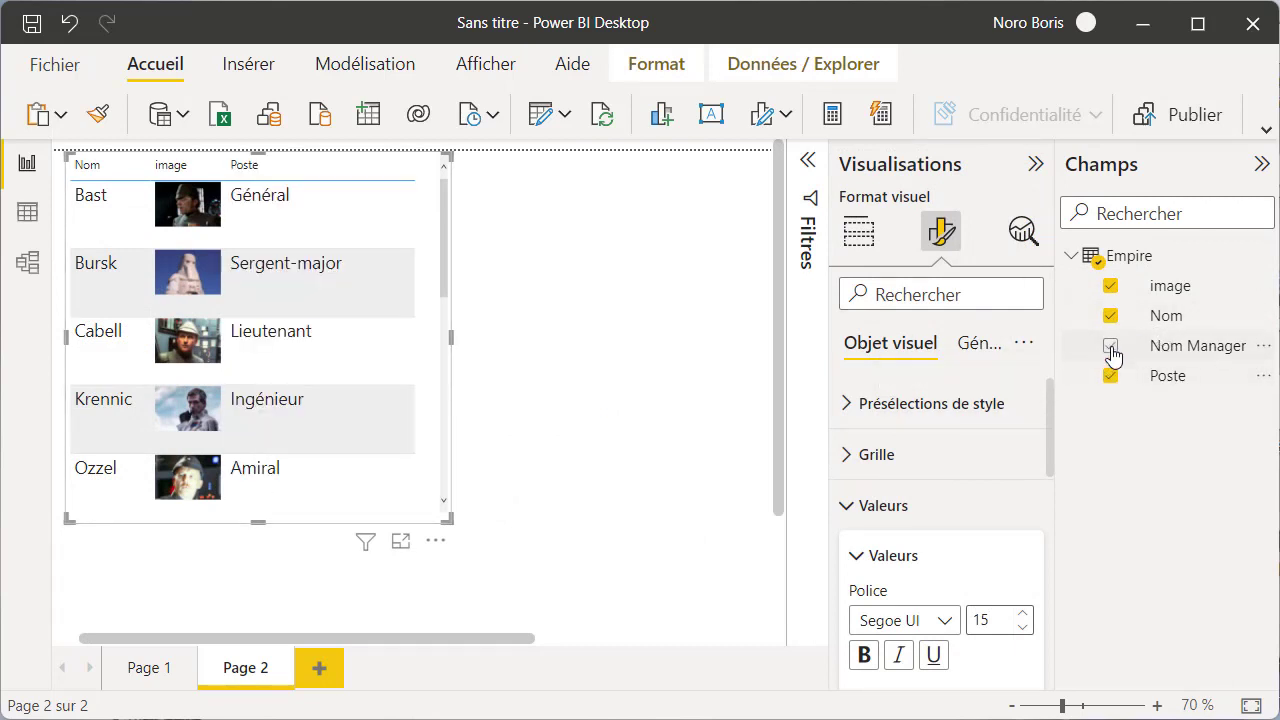
{"action": "left_click", "coordinate": [1110, 346]}
{"action": "left_click", "coordinate": [694, 400]}
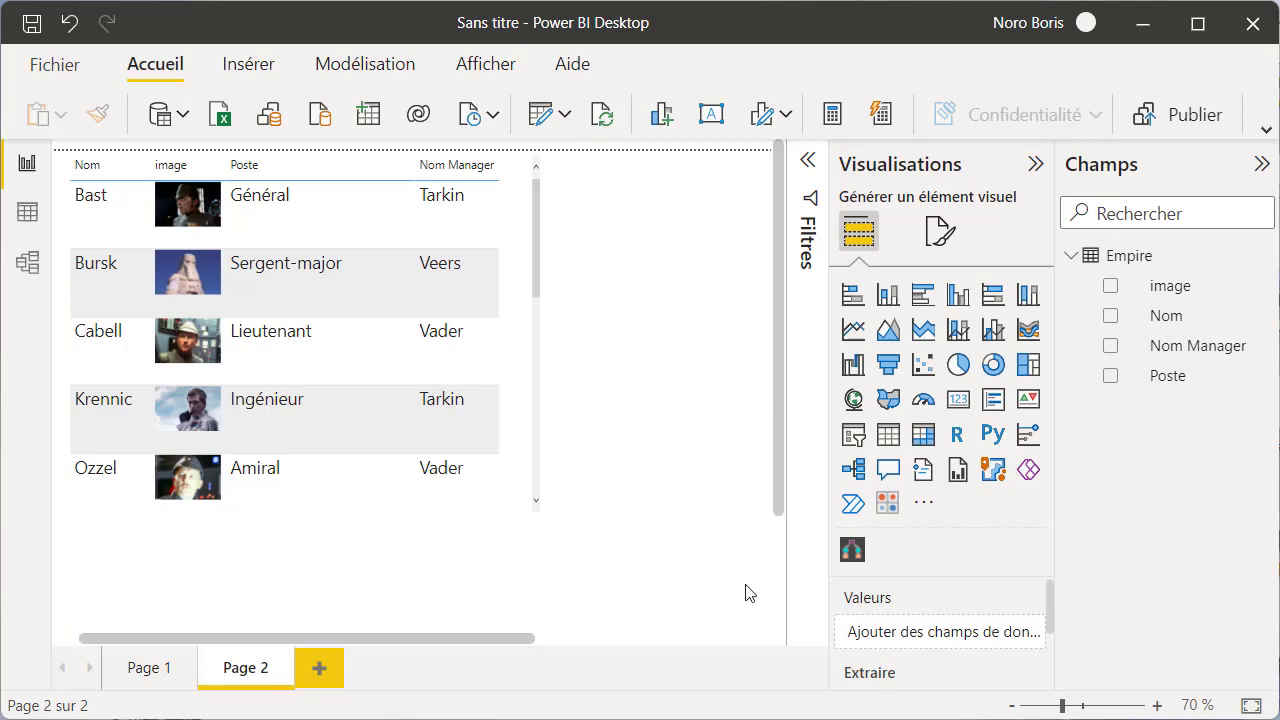
Add a calculated column to the Empire table with the formula Path = PATH(Empire[Nom],Empire[Nom Manager])
{"action": "left_click", "coordinate": [29, 214]}
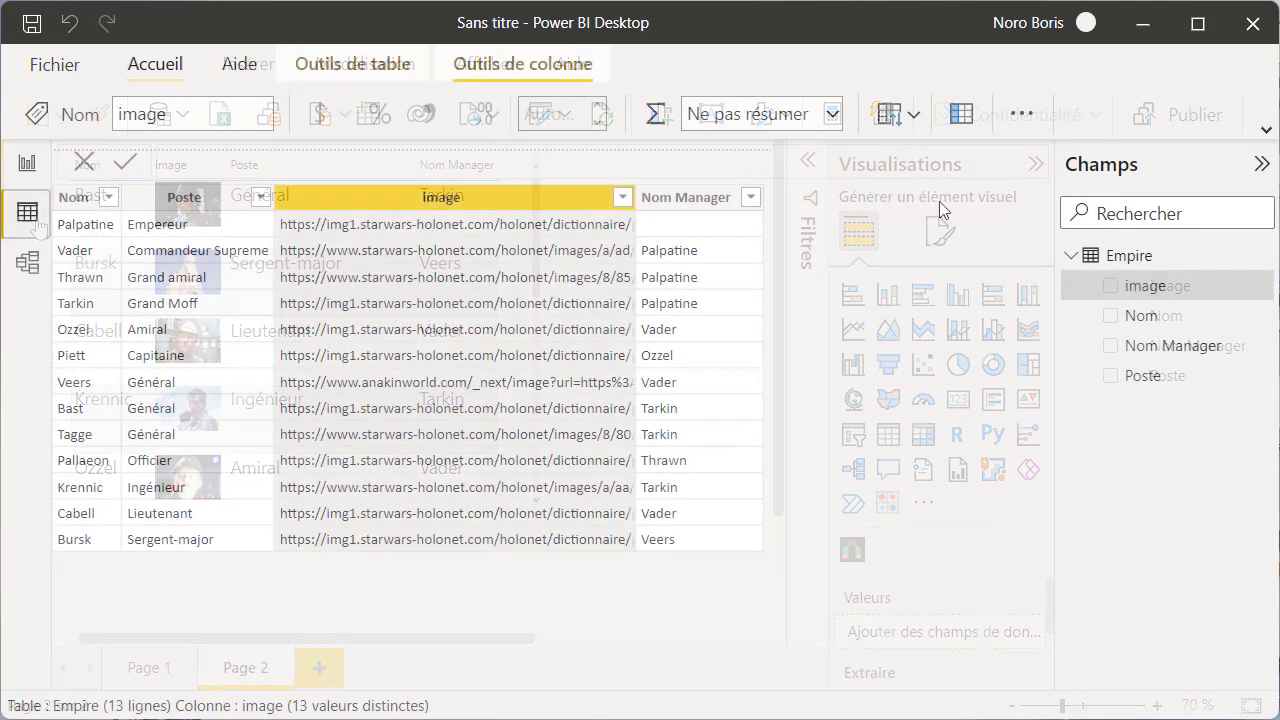
{"action": "left_click", "coordinate": [962, 115]}
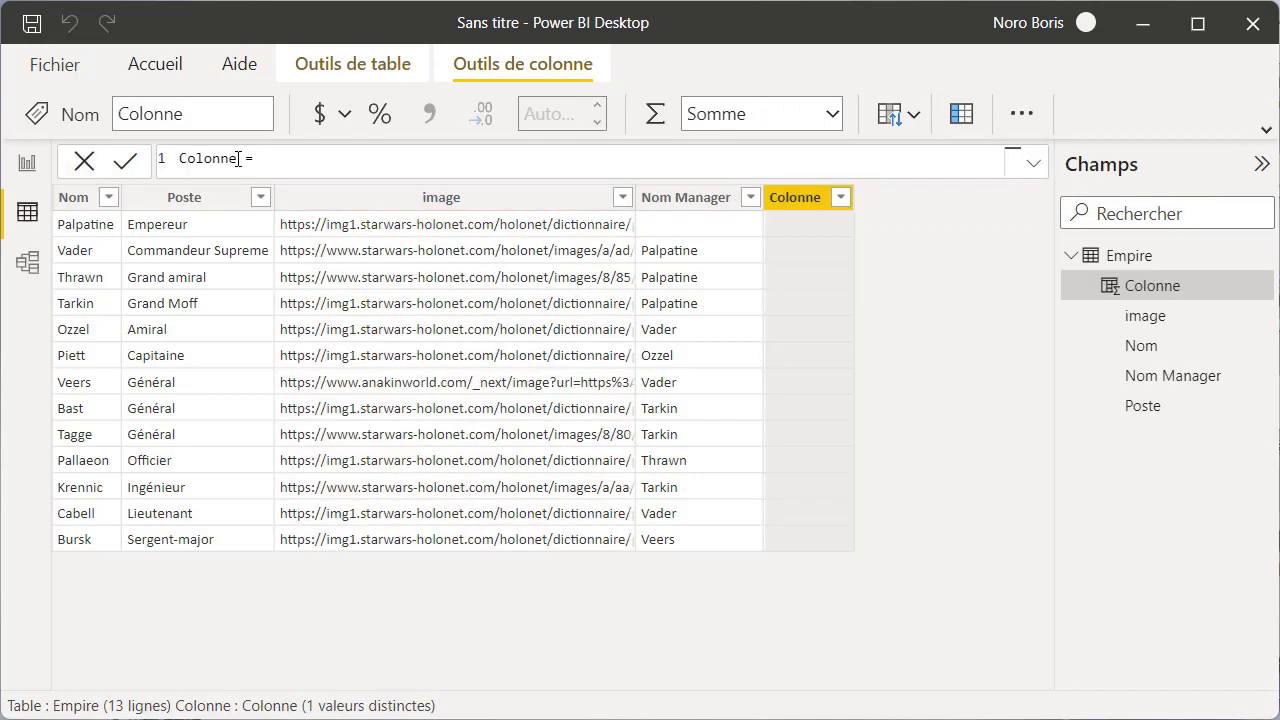
{"action": "type", "text": "Path"}
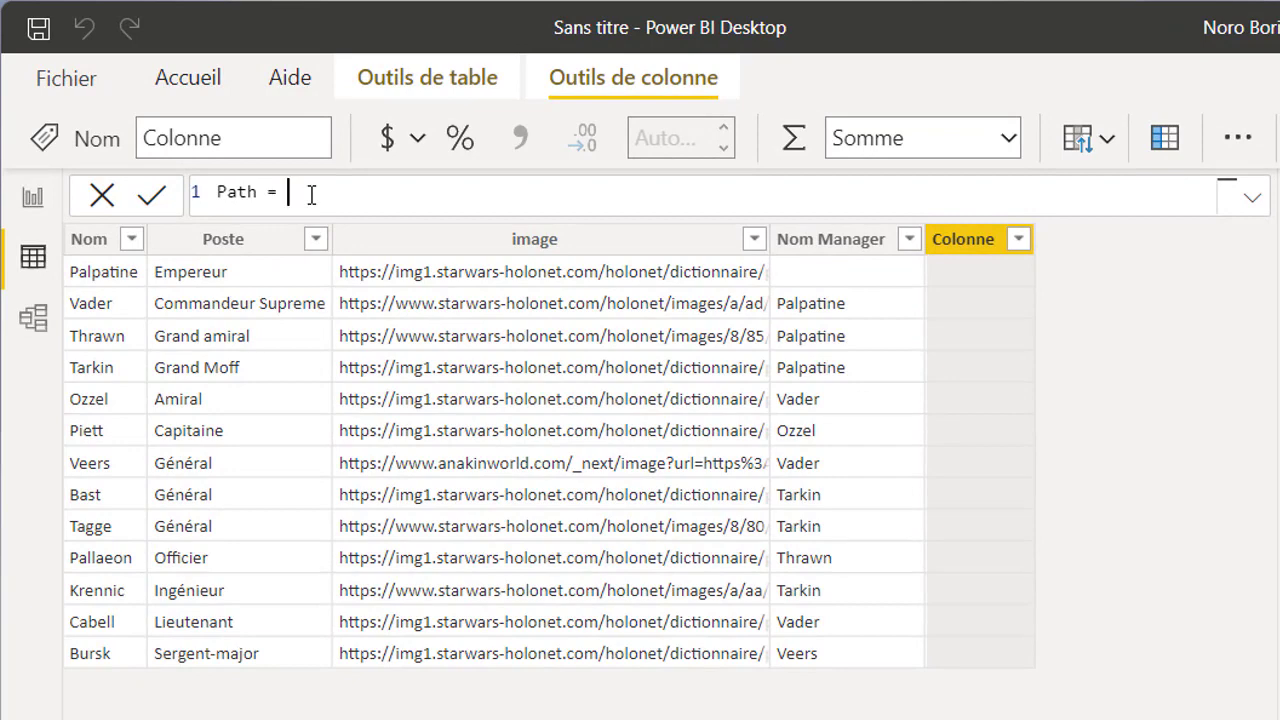
{"action": "type", "text": "PATH("}
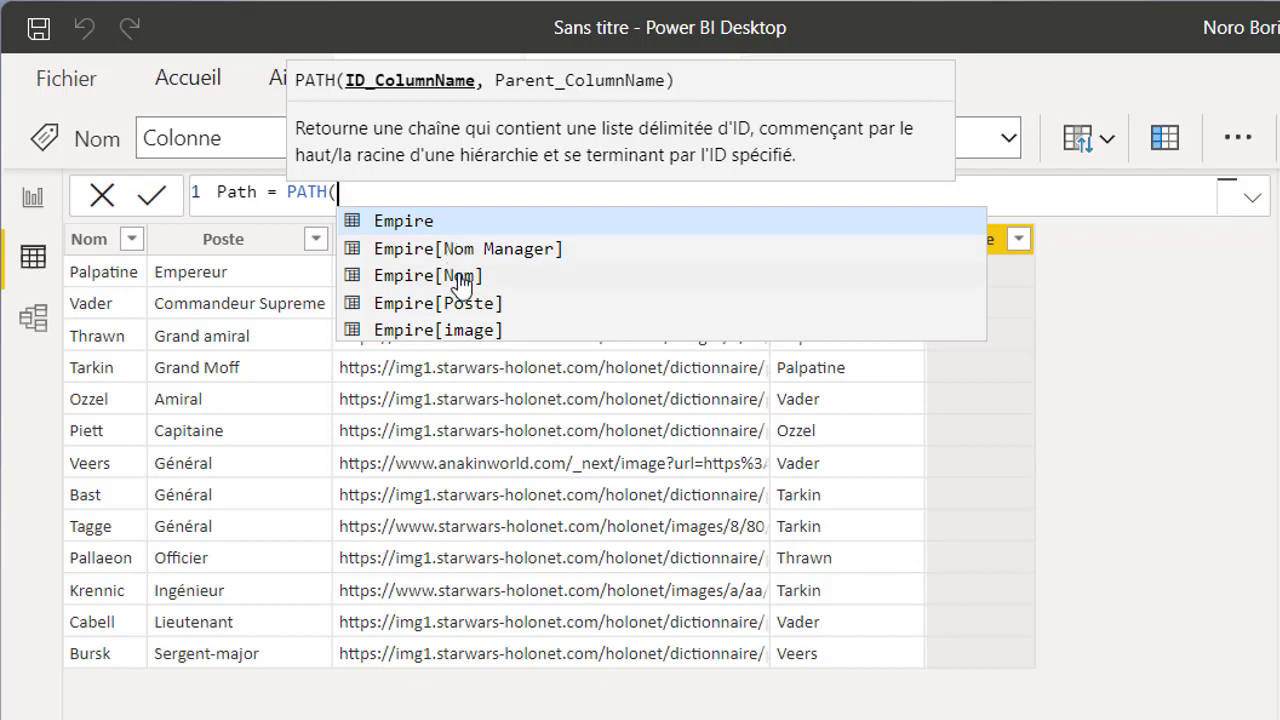
{"action": "left_click", "coordinate": [460, 276]}
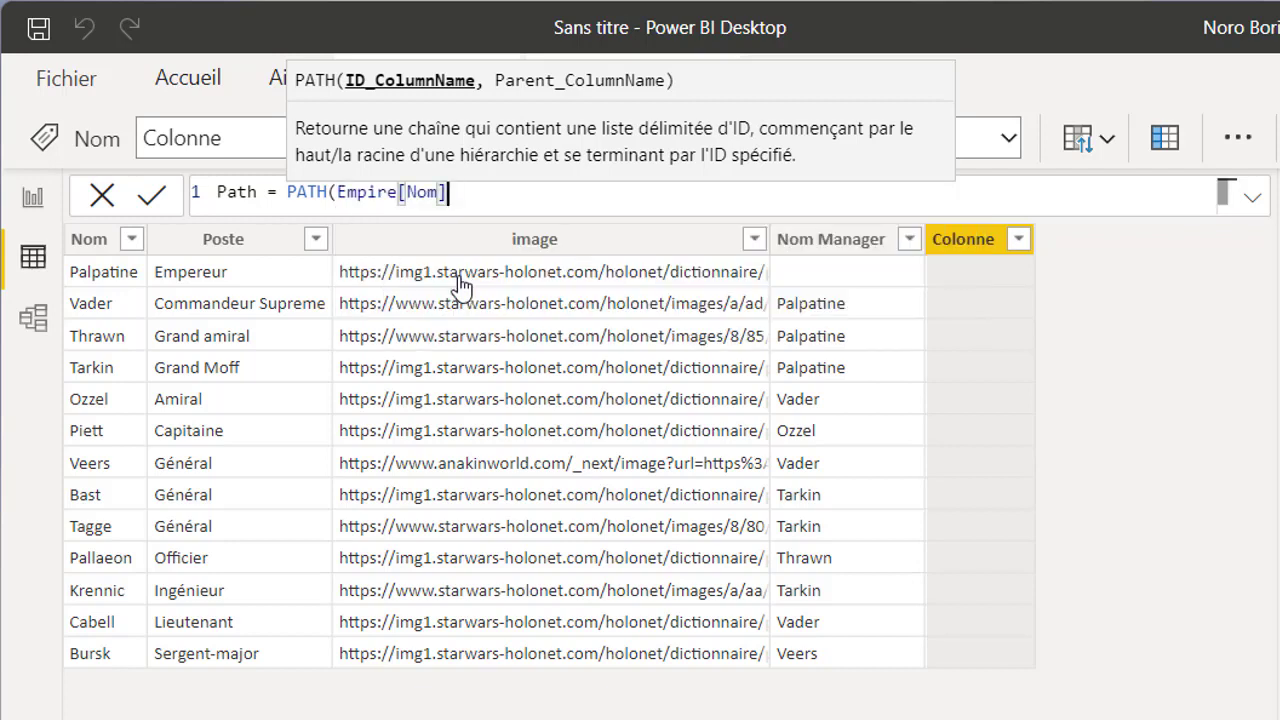
{"action": "type", "text": ","}
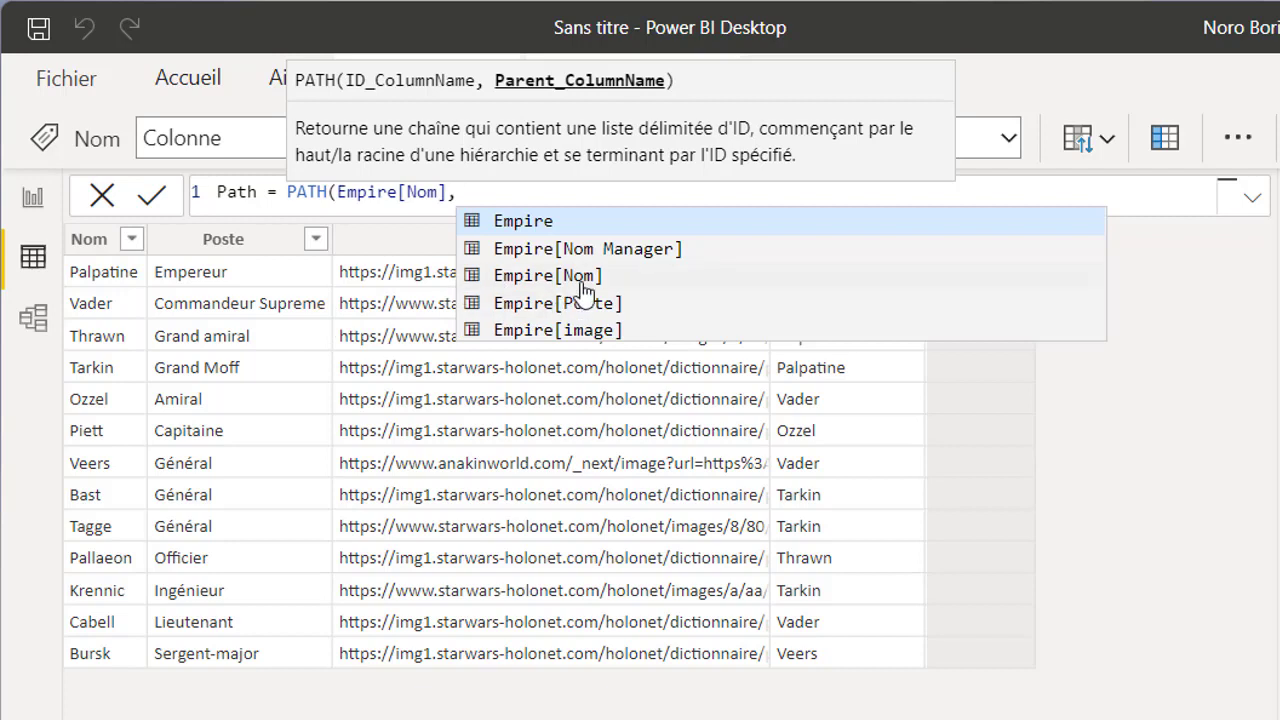
{"action": "left_click", "coordinate": [615, 260]}
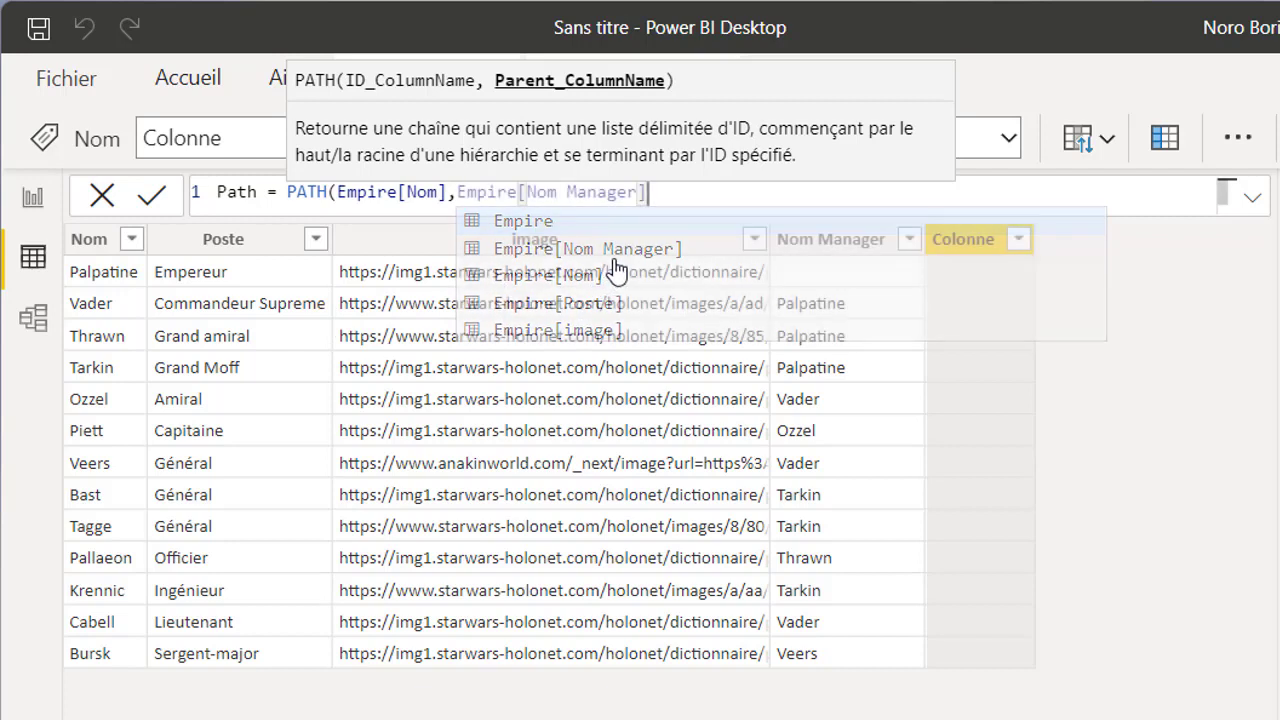
{"action": "type", "text": ")"}
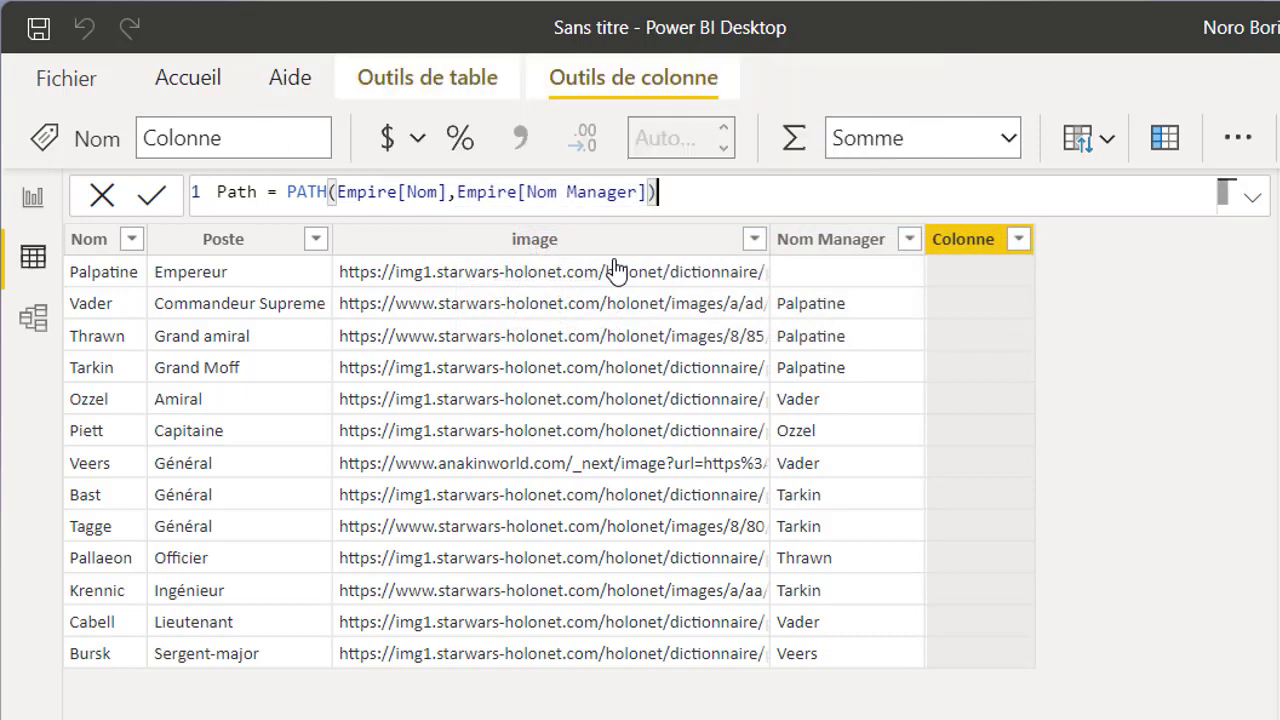
{"action": "key", "text": "Return"}
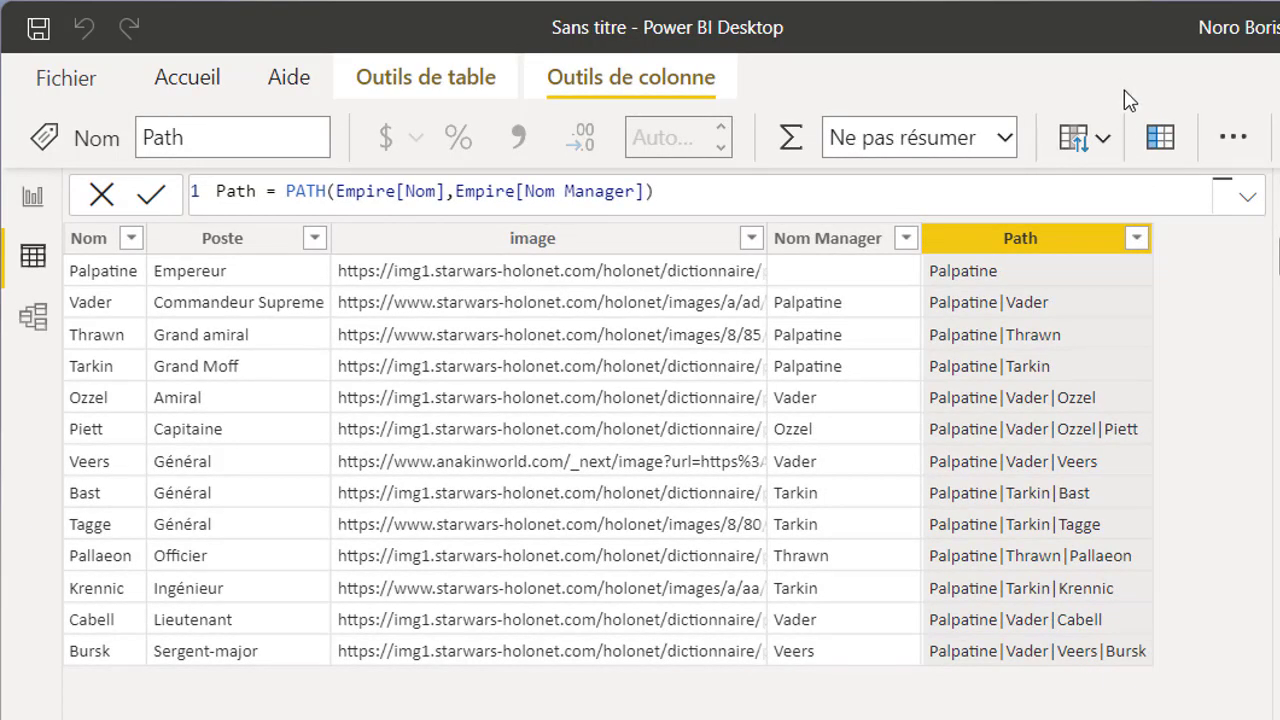
Add a second calculated column to the Empire table with the formula Pathlenght = PATHLENGTH(Empire[Path])
{"action": "left_click", "coordinate": [1161, 140]}
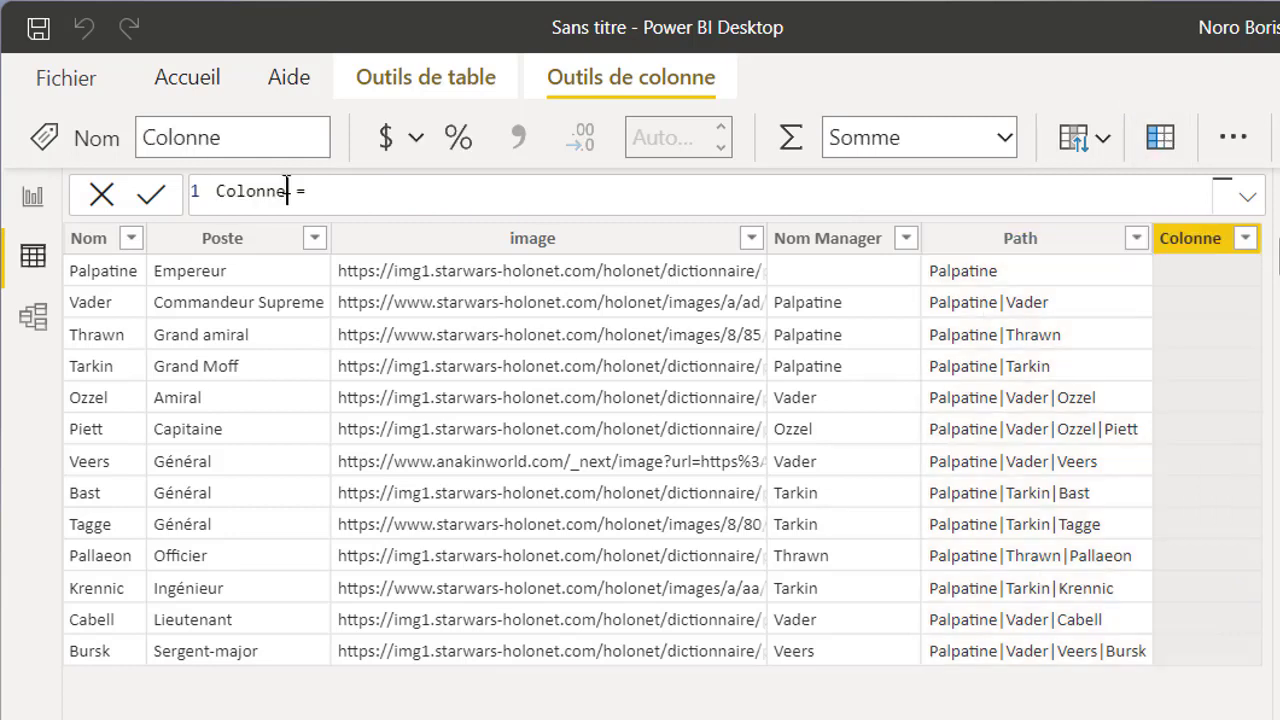
{"action": "left_click", "coordinate": [286, 185]}
{"action": "key", "text": "BackSpace"}
{"action": "key", "text": "BackSpace"}
{"action": "key", "text": "BackSpace"}
{"action": "key", "text": "BackSpace"}
{"action": "key", "text": "BackSpace"}
{"action": "key", "text": "BackSpace"}
{"action": "key", "text": "BackSpace"}
{"action": "type", "text": "Pathlenght"}
{"action": "type", "text": "path"}
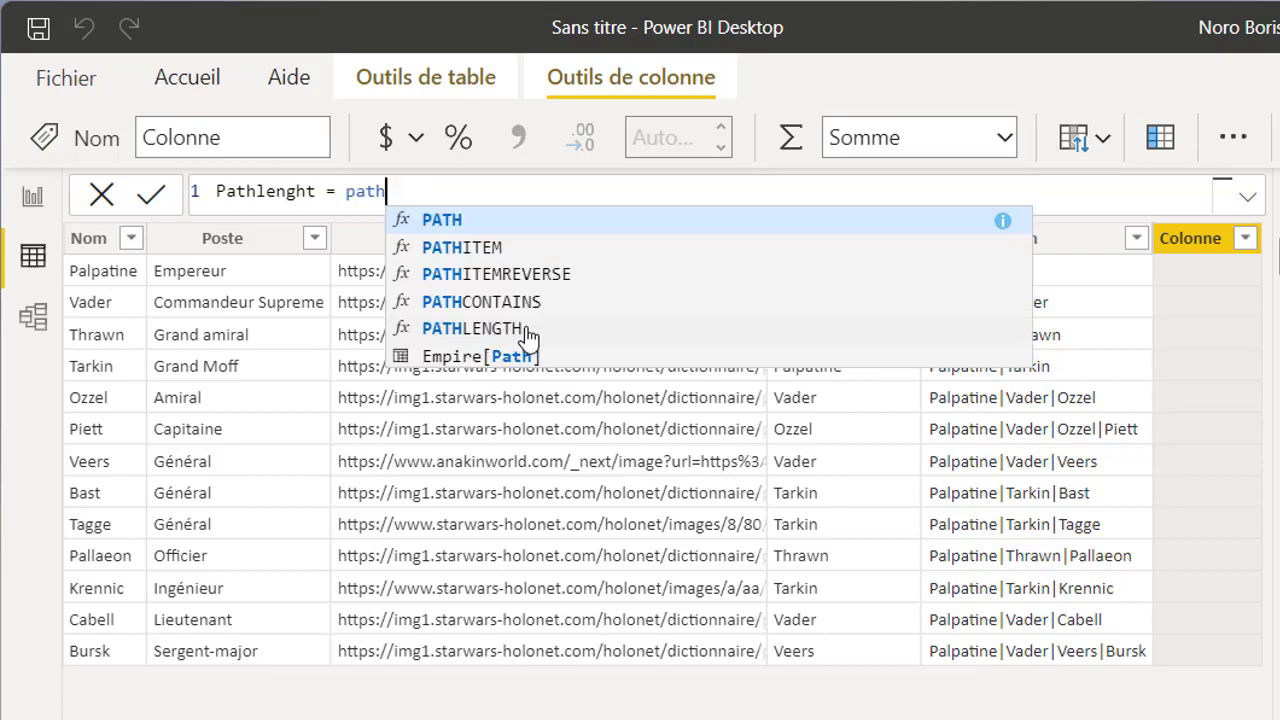
{"action": "left_click", "coordinate": [523, 334]}
{"action": "left_click", "coordinate": [473, 192]}
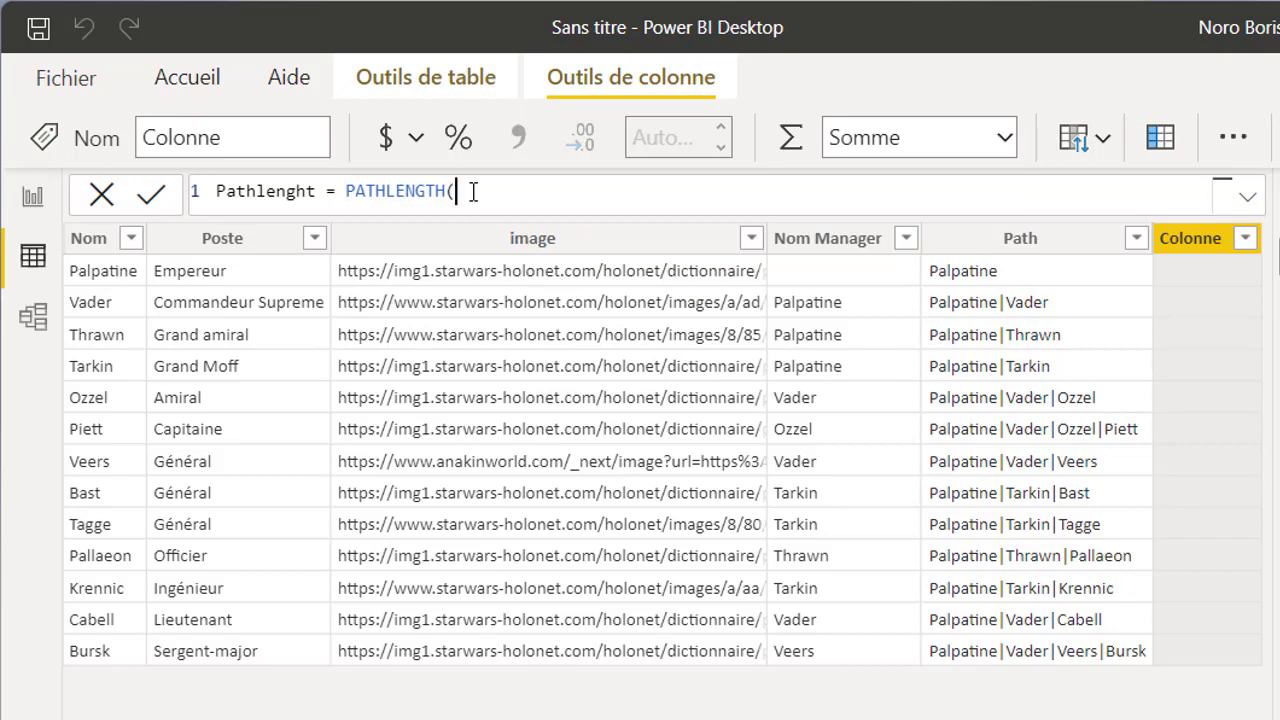
{"action": "type", "text": "path"}
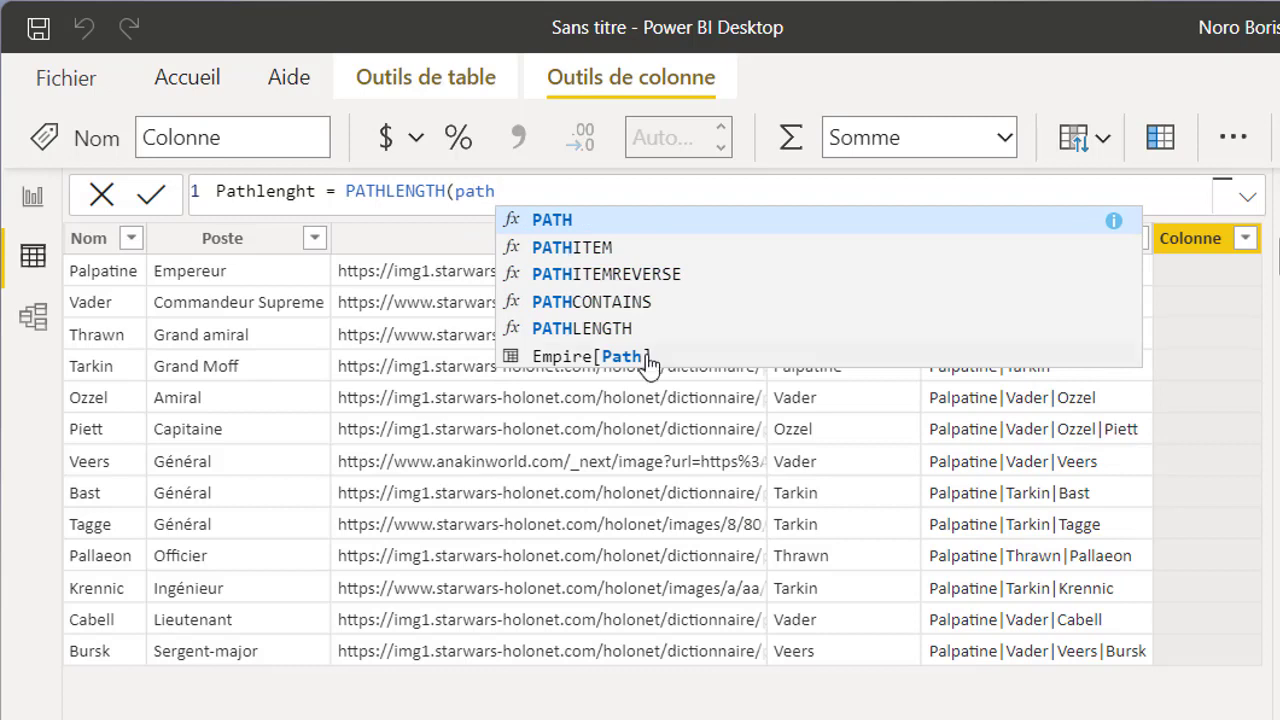
{"action": "left_click", "coordinate": [620, 356]}
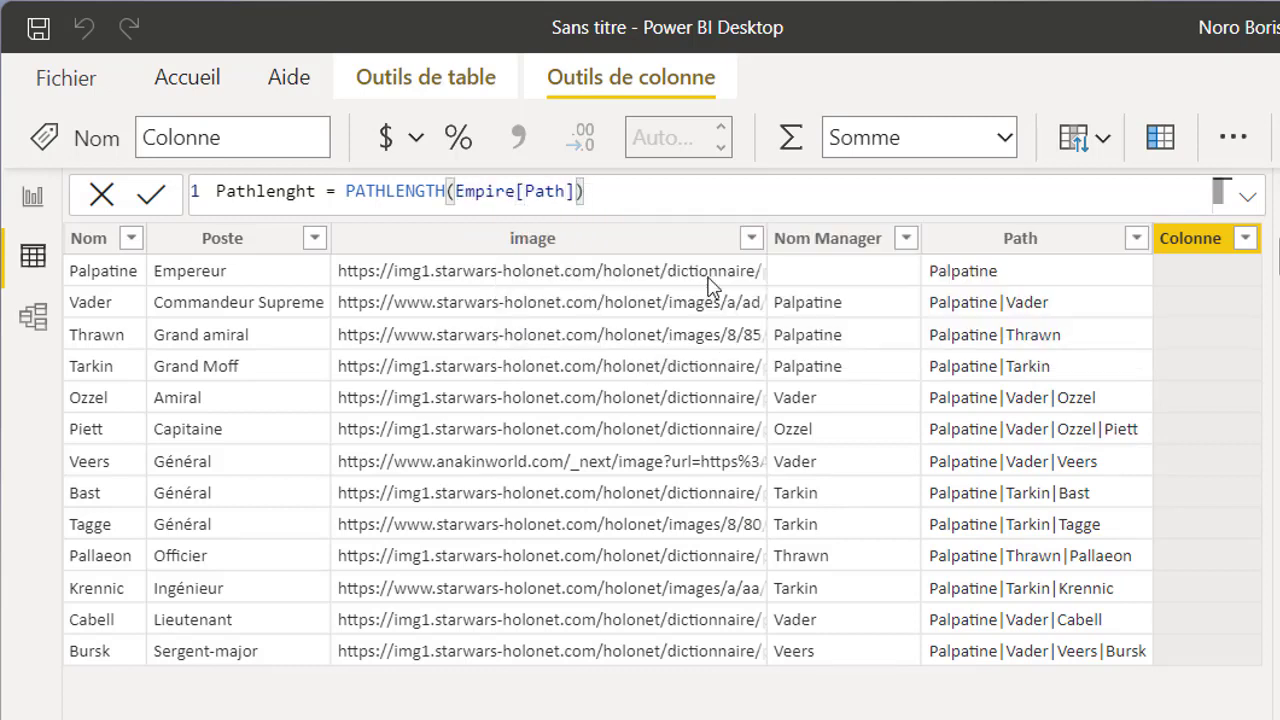
{"action": "left_click", "coordinate": [708, 287]}
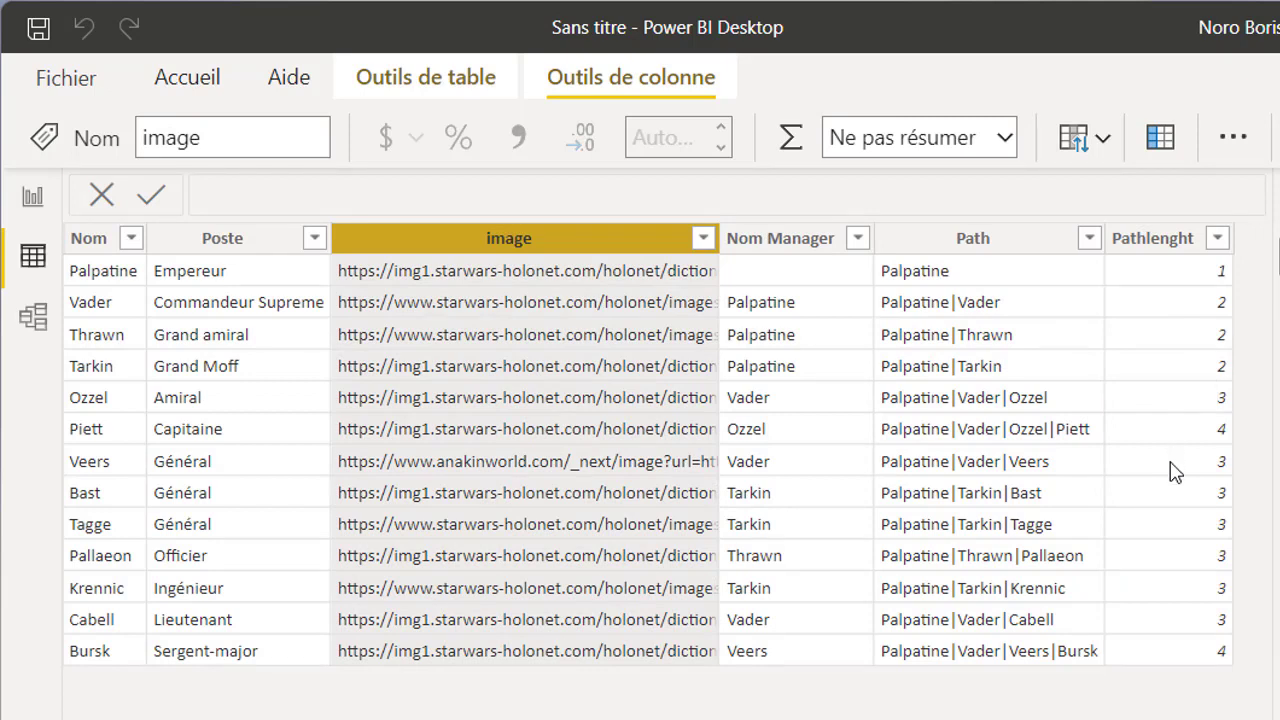
{"action": "left_click", "coordinate": [1183, 307]}
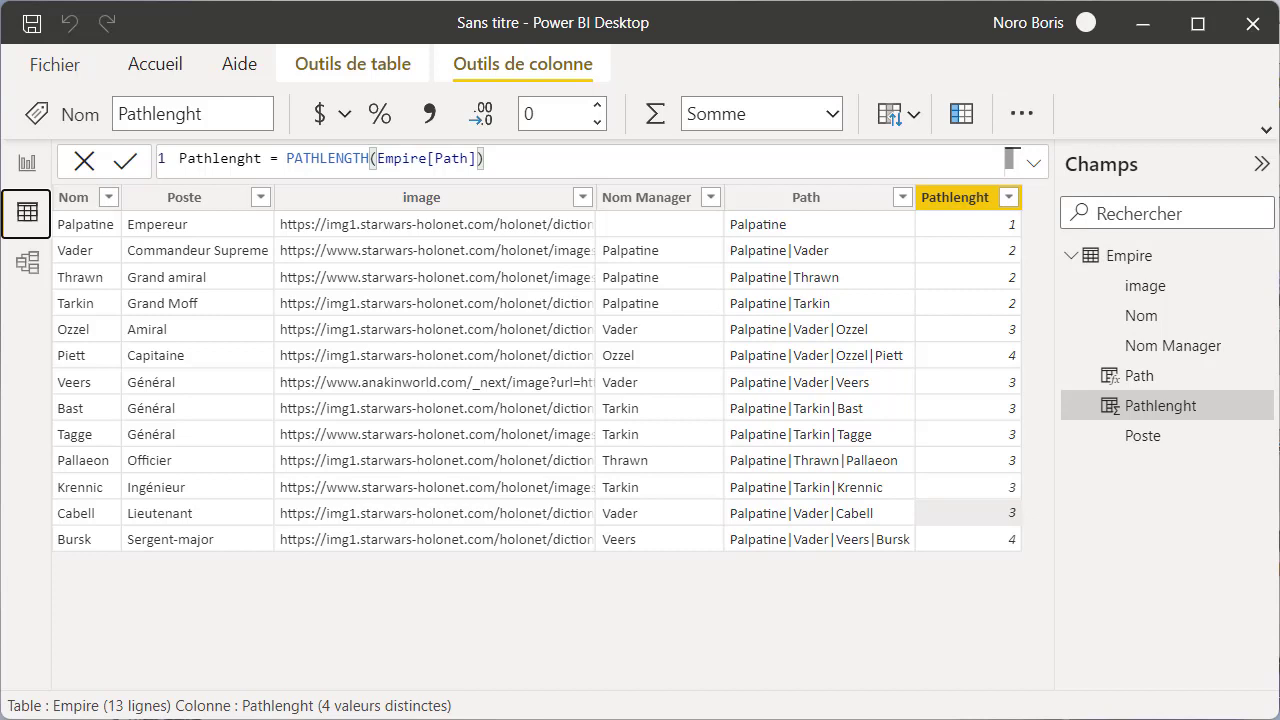
Add the Path field to the table of names and images on Page 2 of the report
{"action": "left_click", "coordinate": [27, 166]}
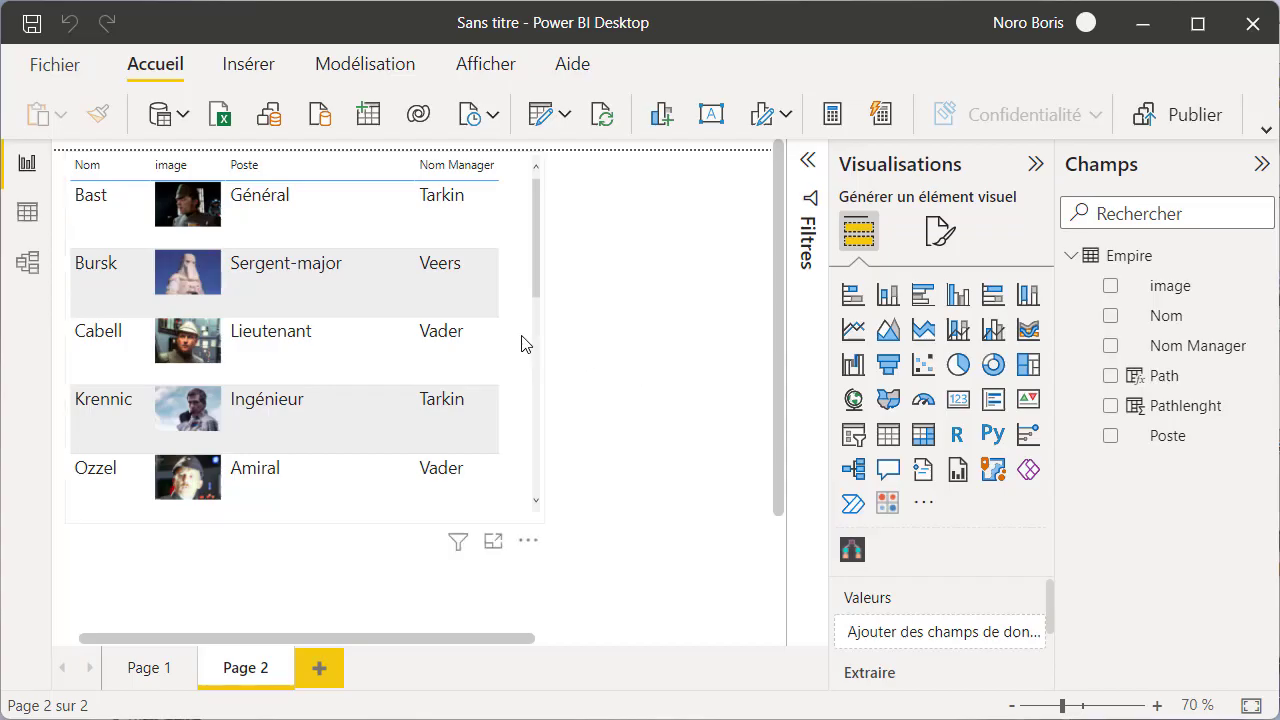
{"action": "left_click", "coordinate": [521, 343]}
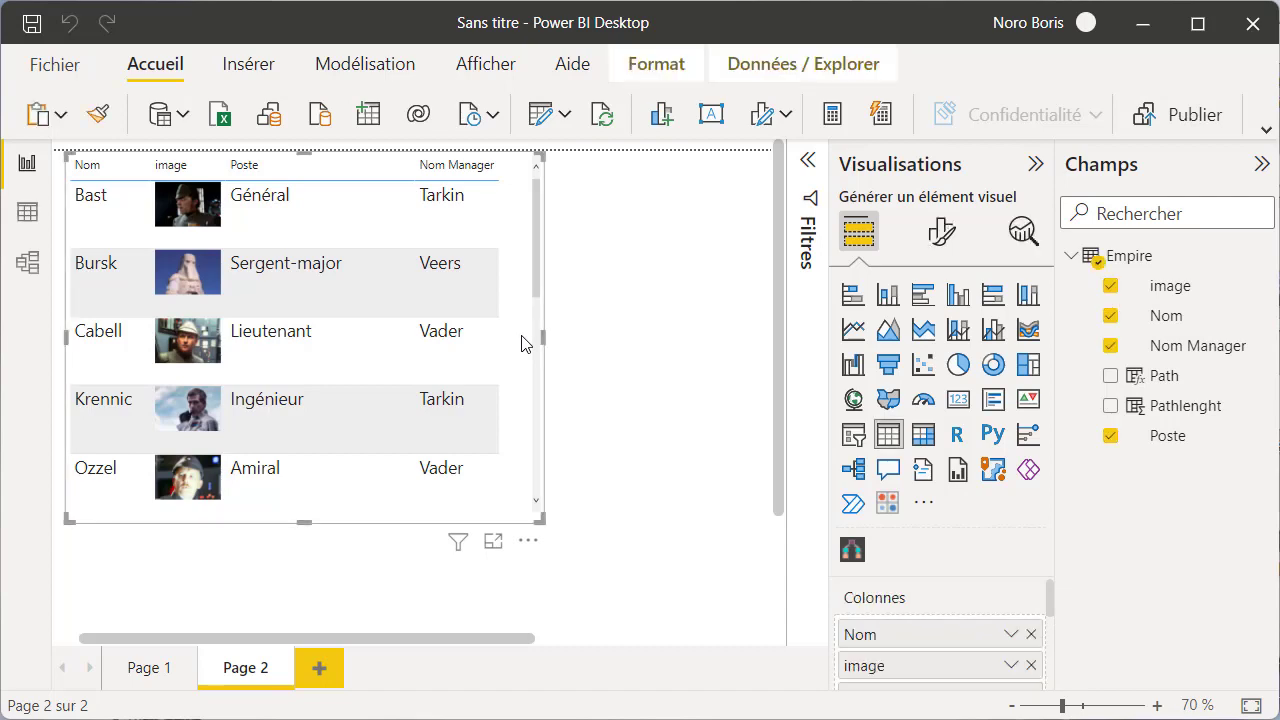
{"action": "left_click", "coordinate": [1110, 376]}
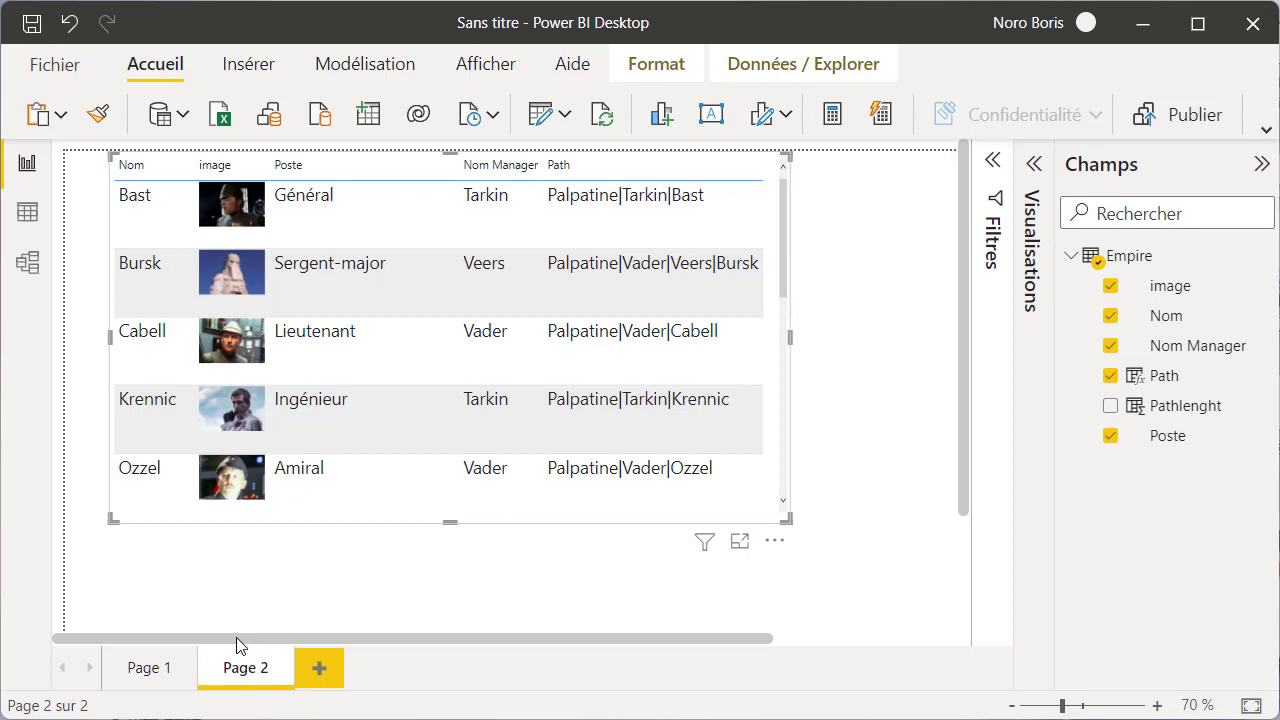
{"action": "left_click", "coordinate": [868, 330]}
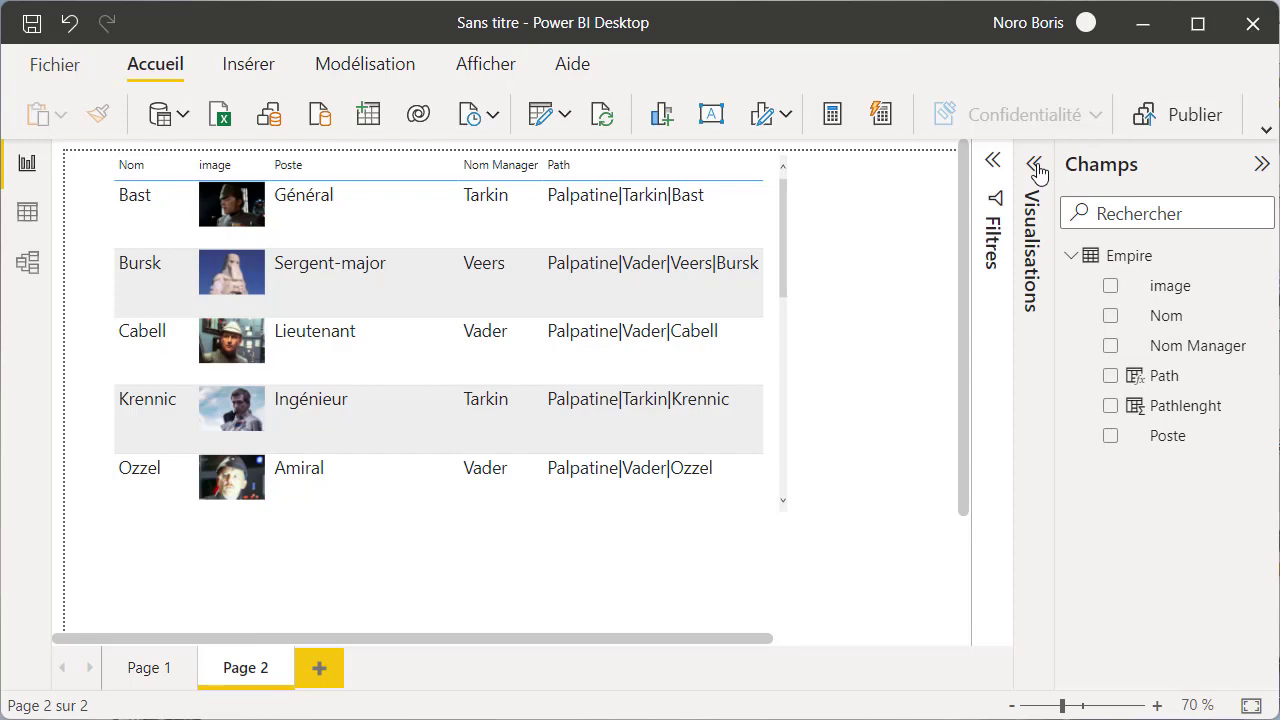
Insert a slicer for Nom below the table, set it to Liste déroulante and browse its entries
{"action": "left_click", "coordinate": [1037, 172]}
{"action": "left_click", "coordinate": [853, 434]}
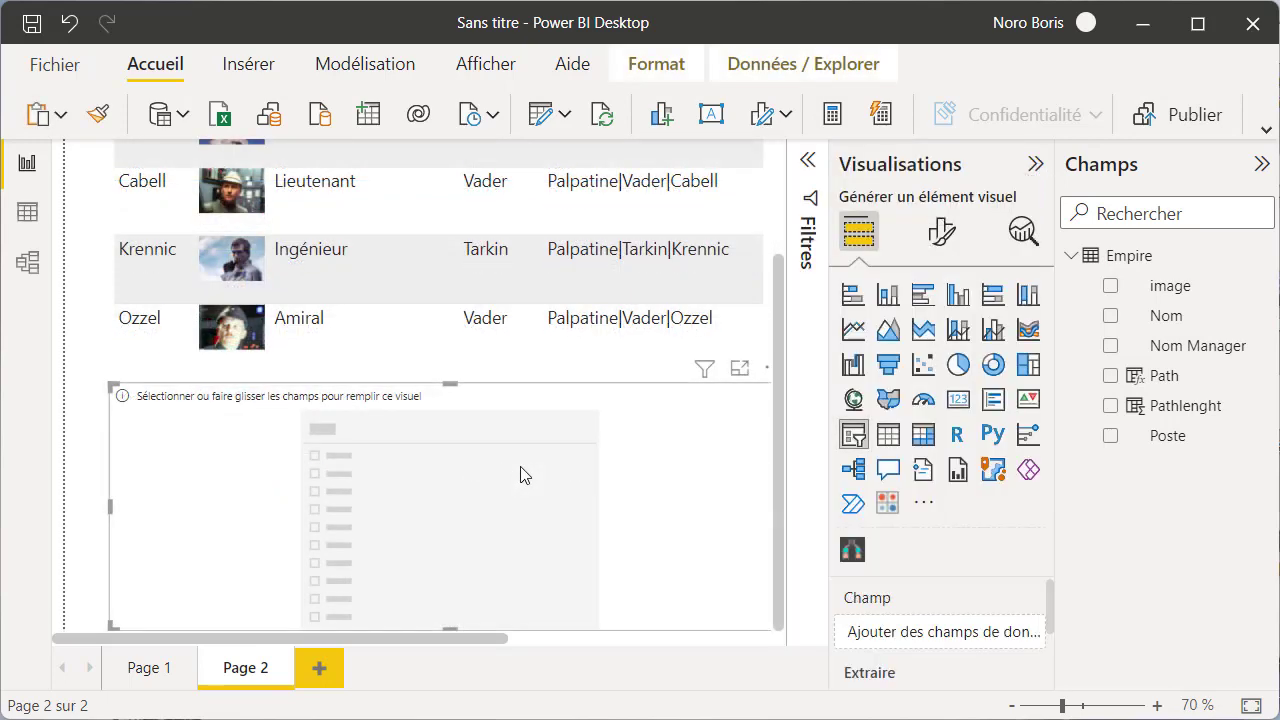
{"action": "left_click", "coordinate": [1110, 316]}
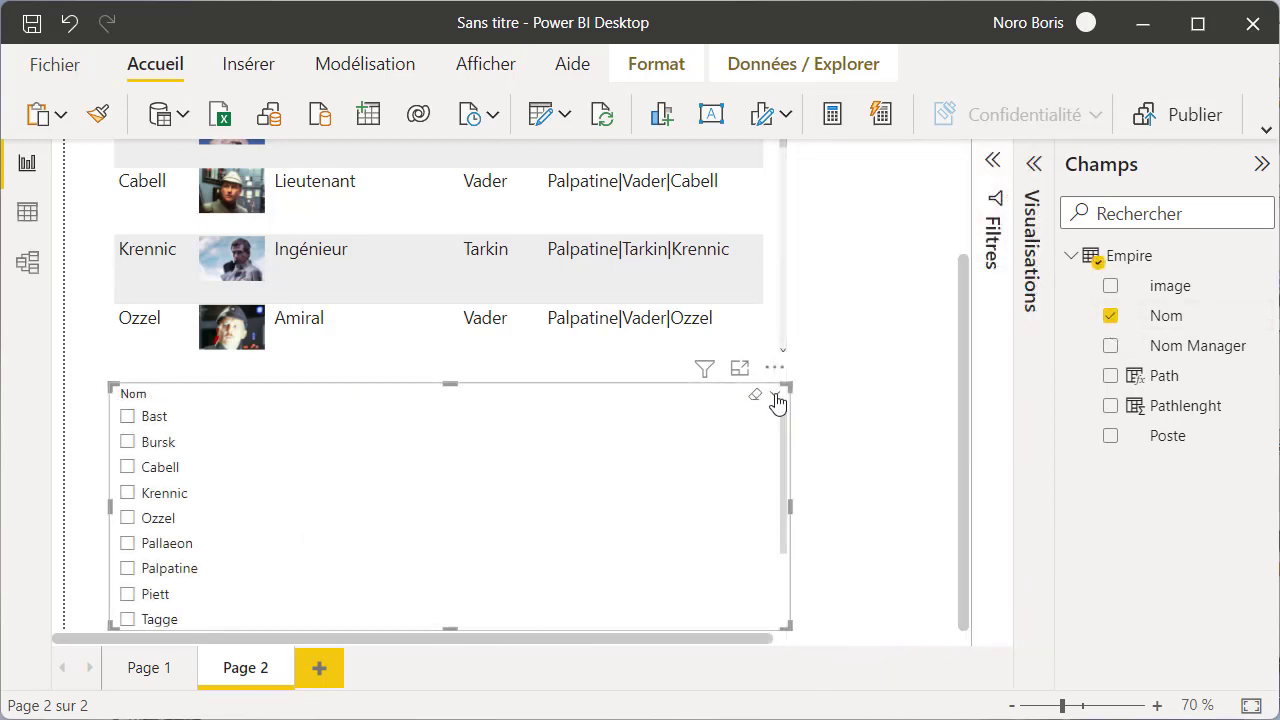
{"action": "left_click", "coordinate": [777, 398]}
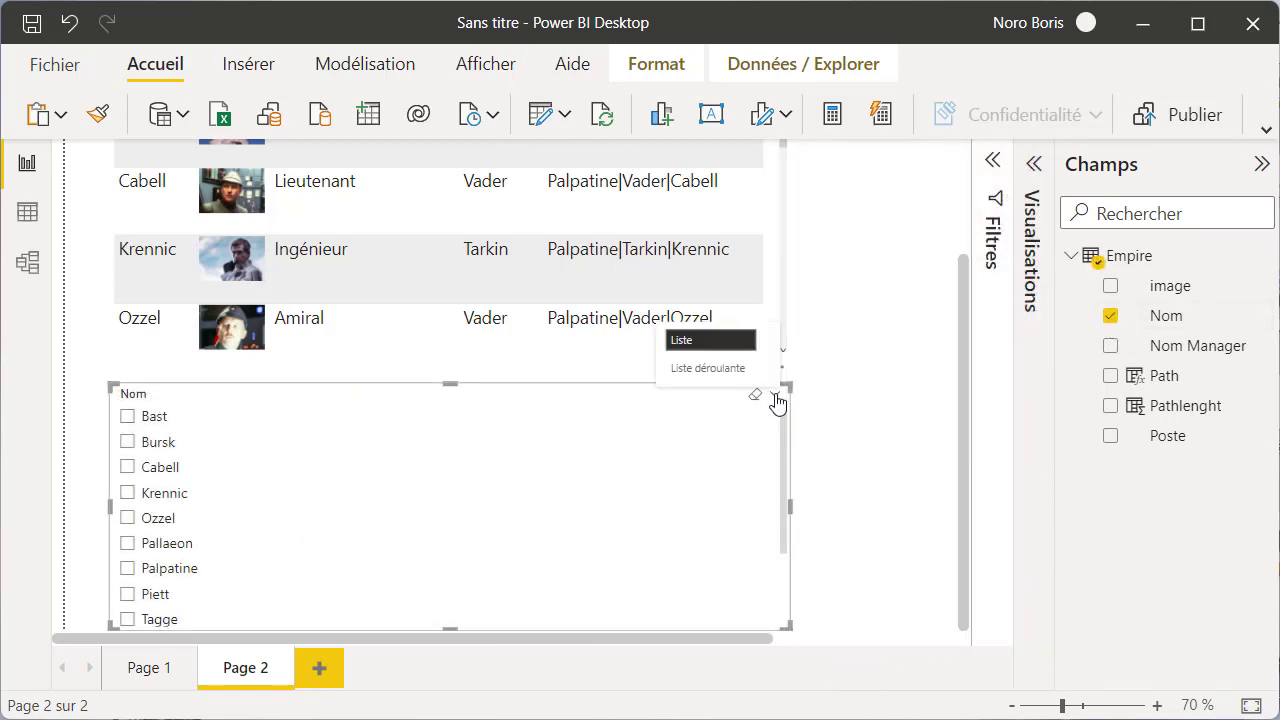
{"action": "left_click", "coordinate": [748, 371]}
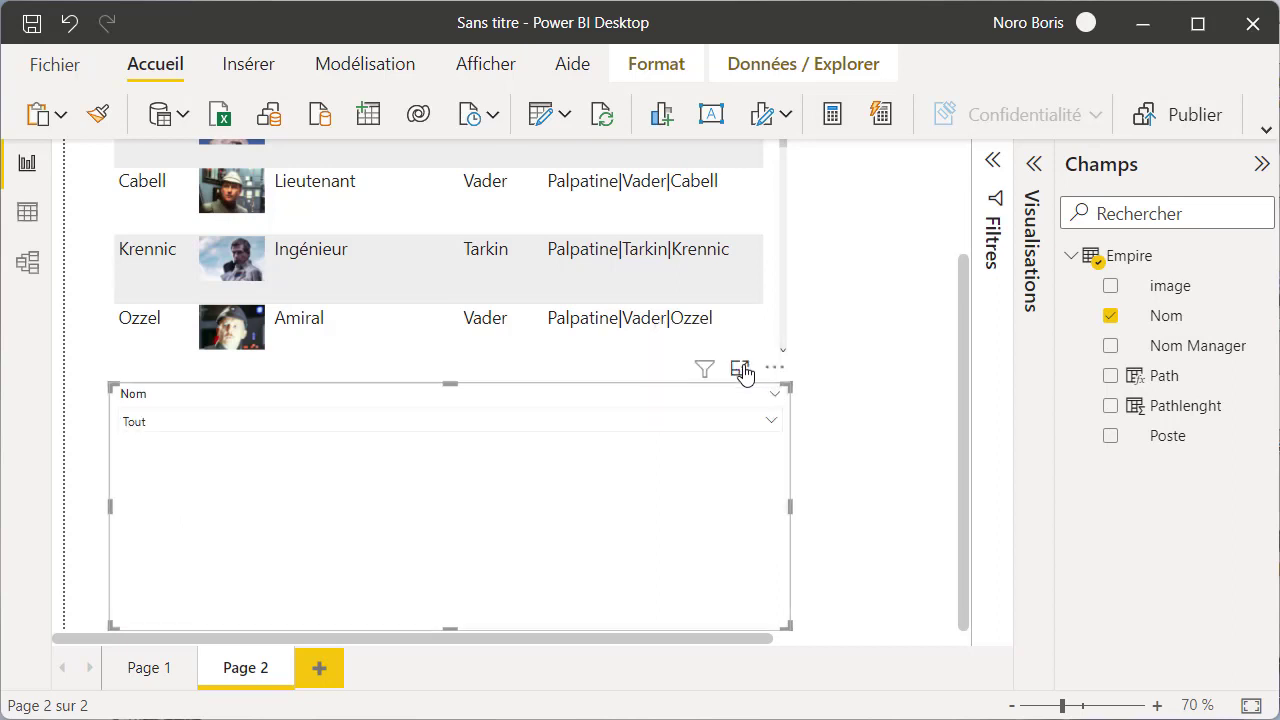
{"action": "left_click", "coordinate": [766, 428]}
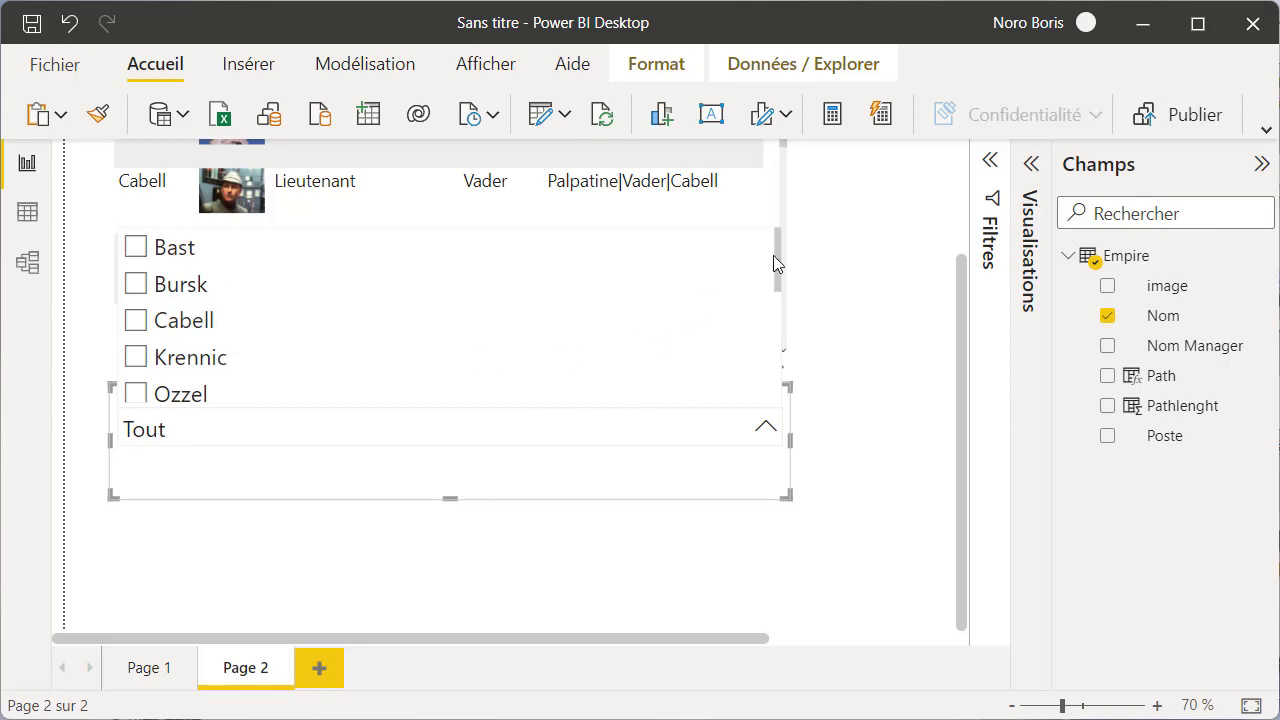
{"action": "left_click_drag", "start_coordinate": [775, 255], "coordinate": [775, 270]}
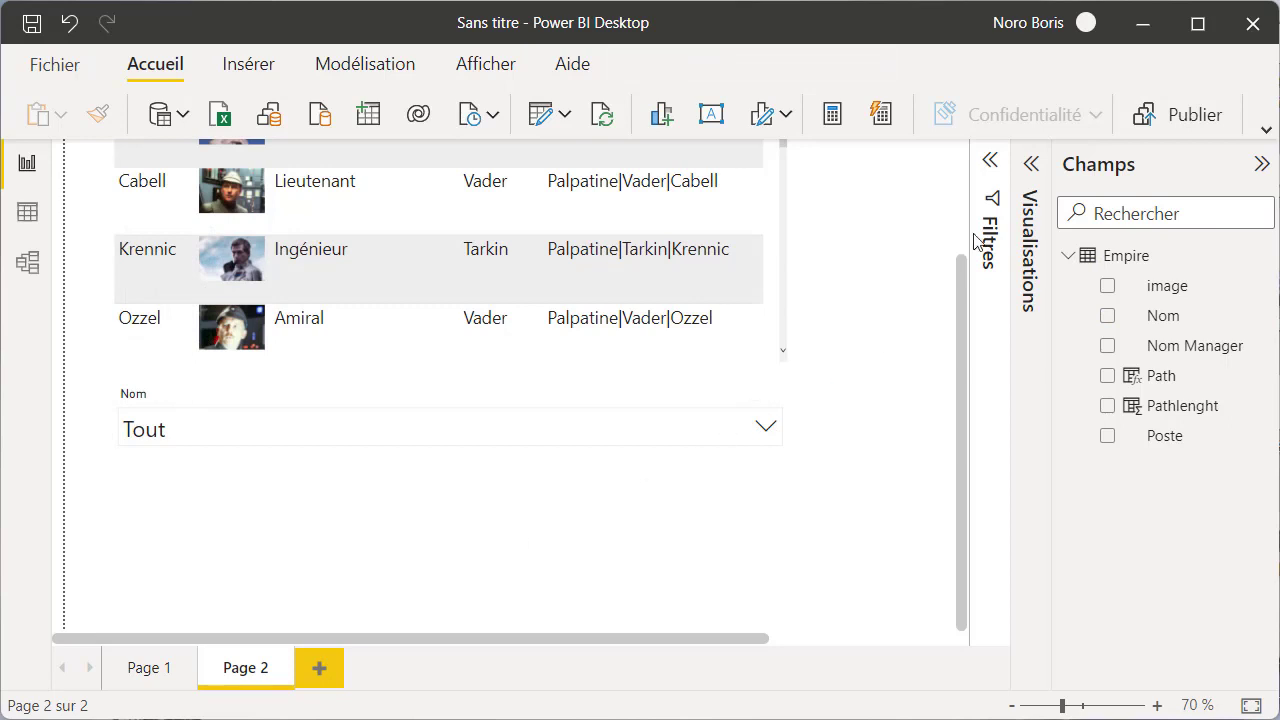
Insert a slicer for Poste below the Nom slicer, set it to Liste déroulante and look through its entries
{"action": "left_click", "coordinate": [1031, 164]}
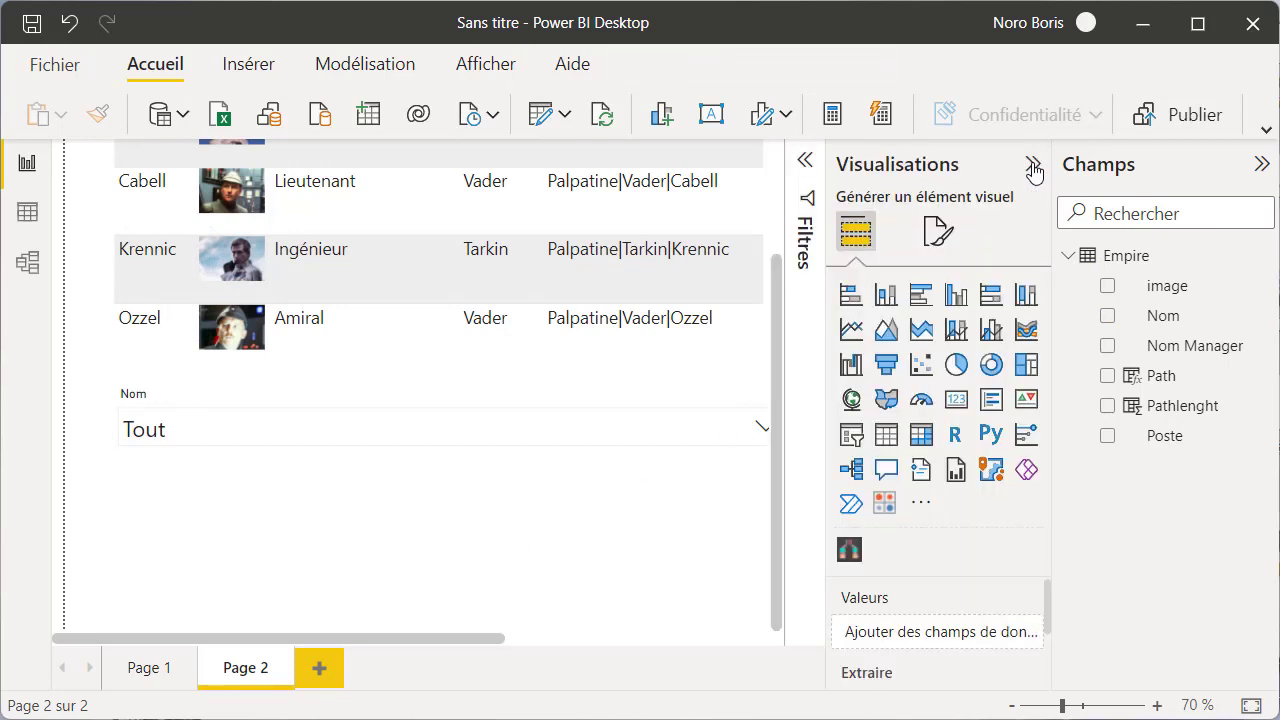
{"action": "left_click", "coordinate": [849, 437]}
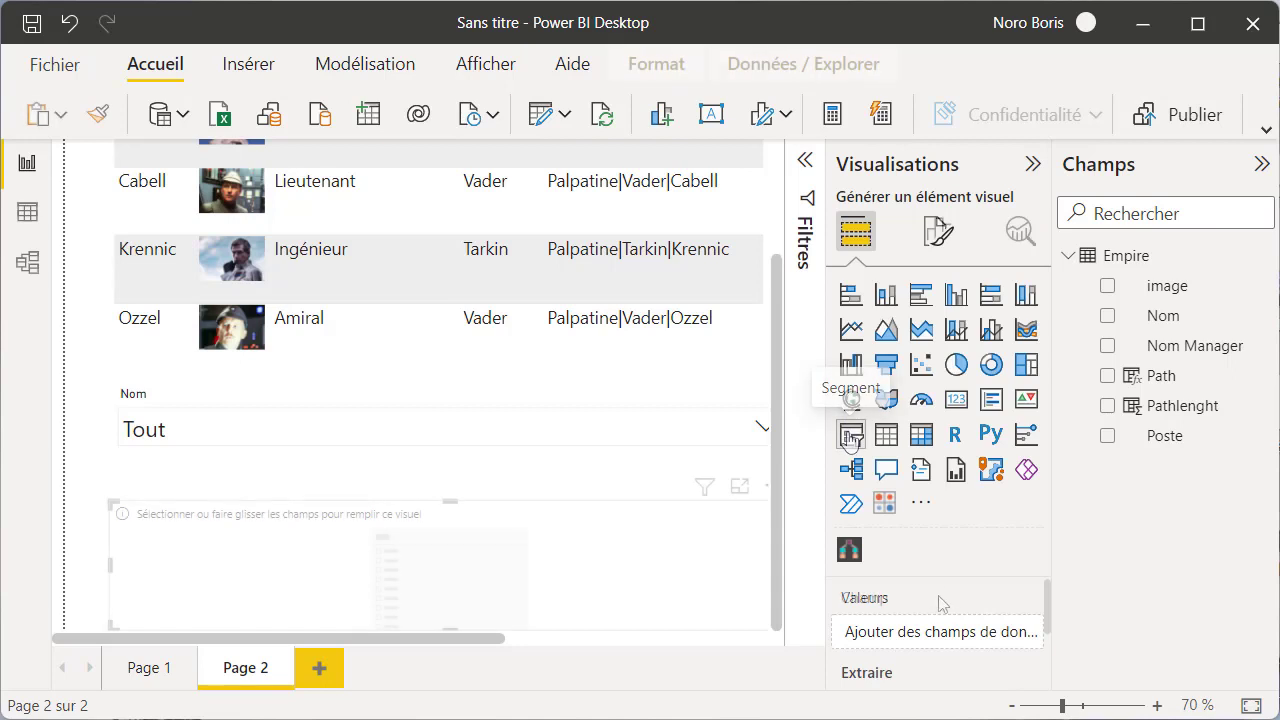
{"action": "left_click", "coordinate": [1108, 437]}
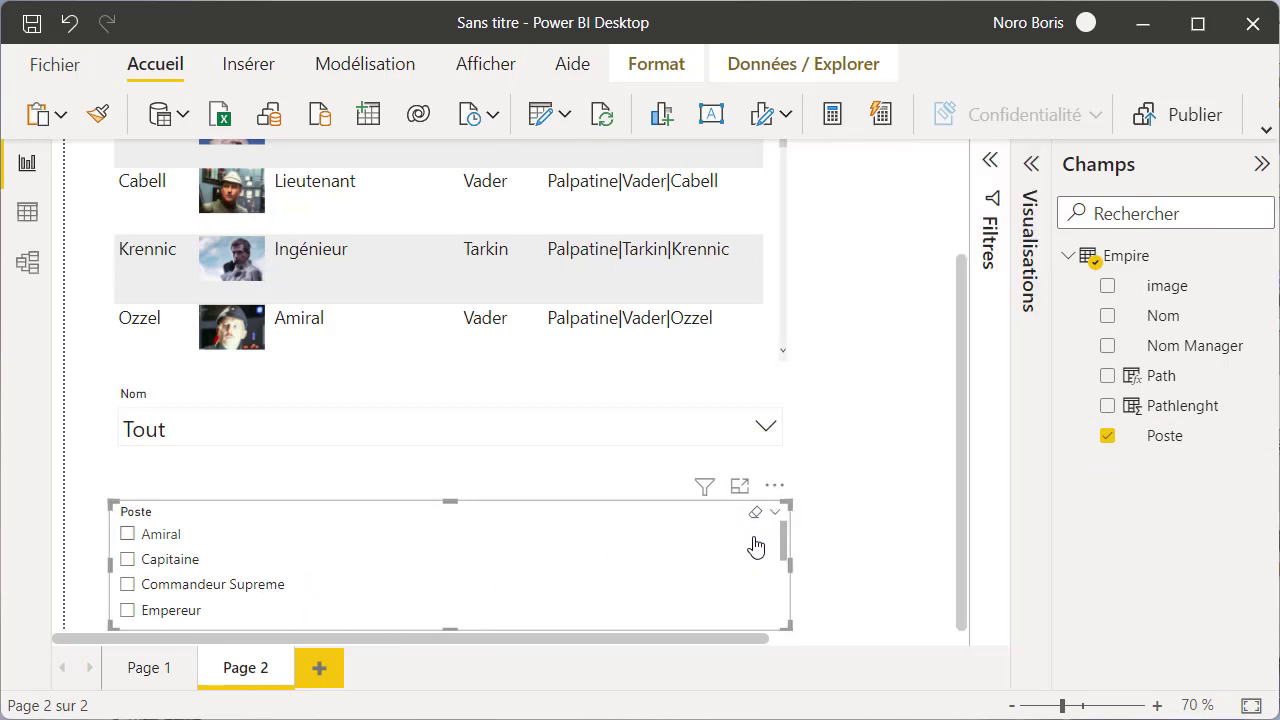
{"action": "left_click", "coordinate": [775, 516]}
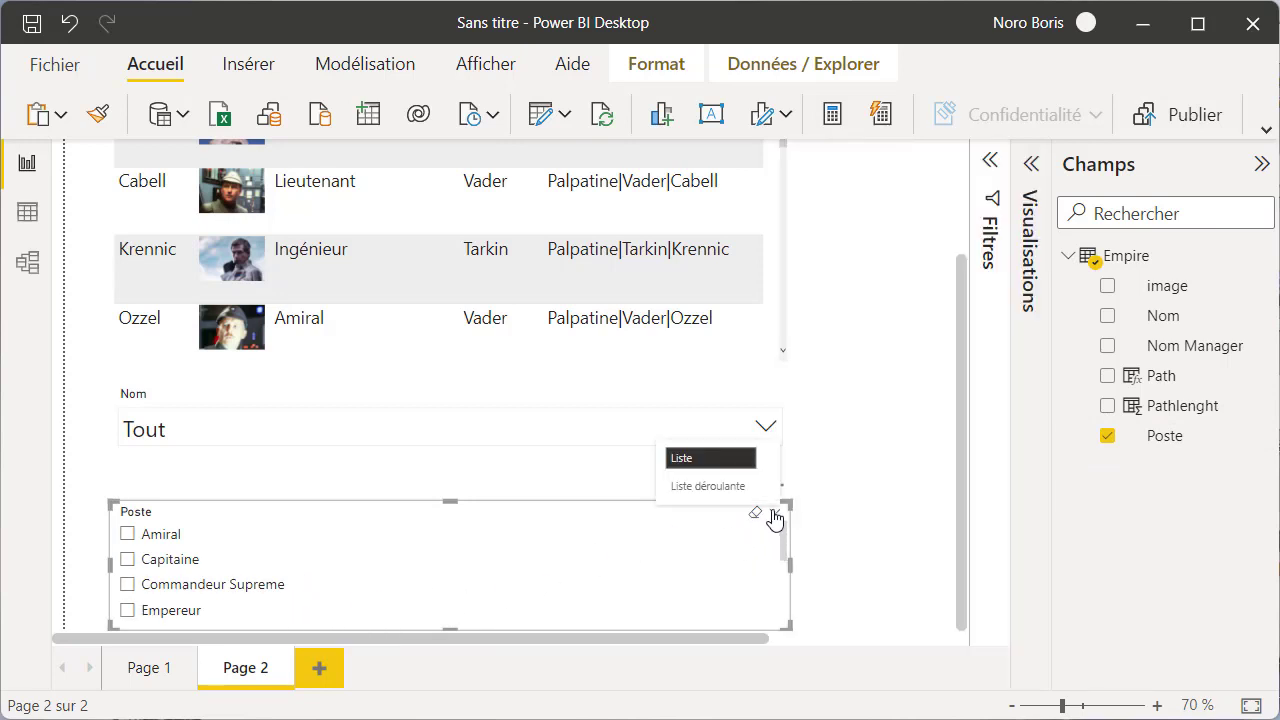
{"action": "left_click", "coordinate": [750, 500]}
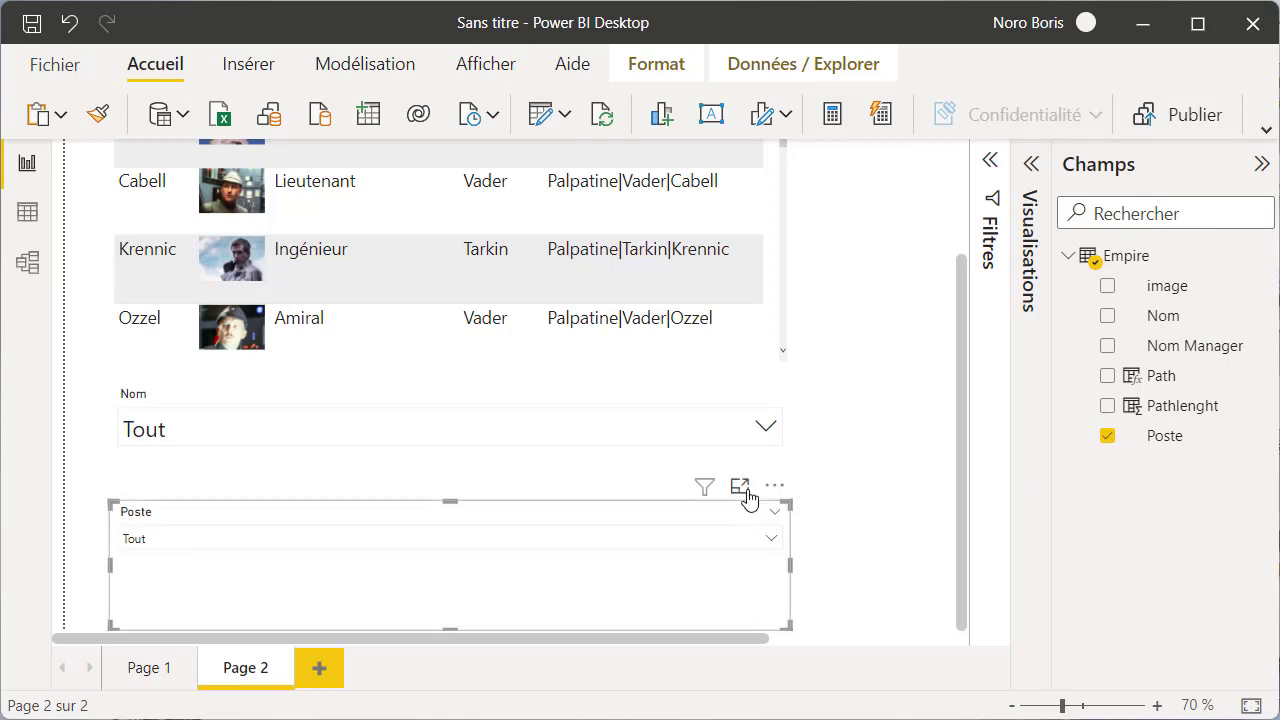
{"action": "left_click", "coordinate": [660, 545]}
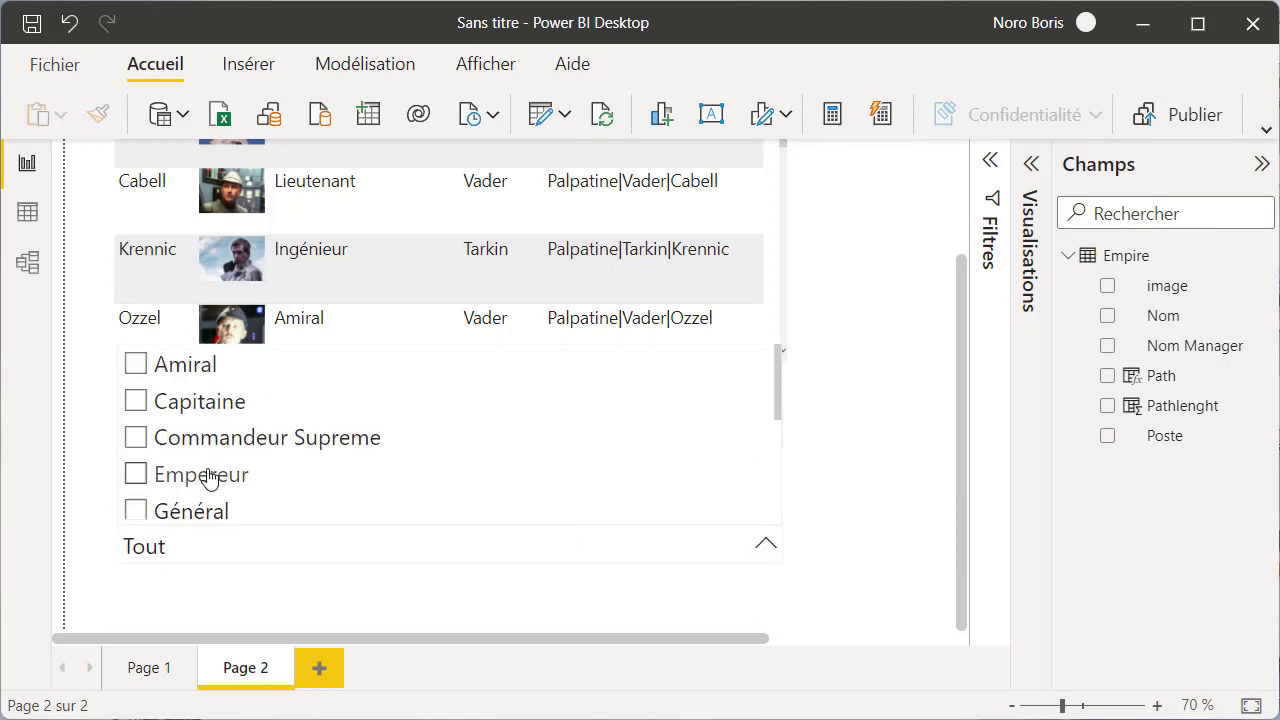
{"action": "left_click", "coordinate": [860, 466]}
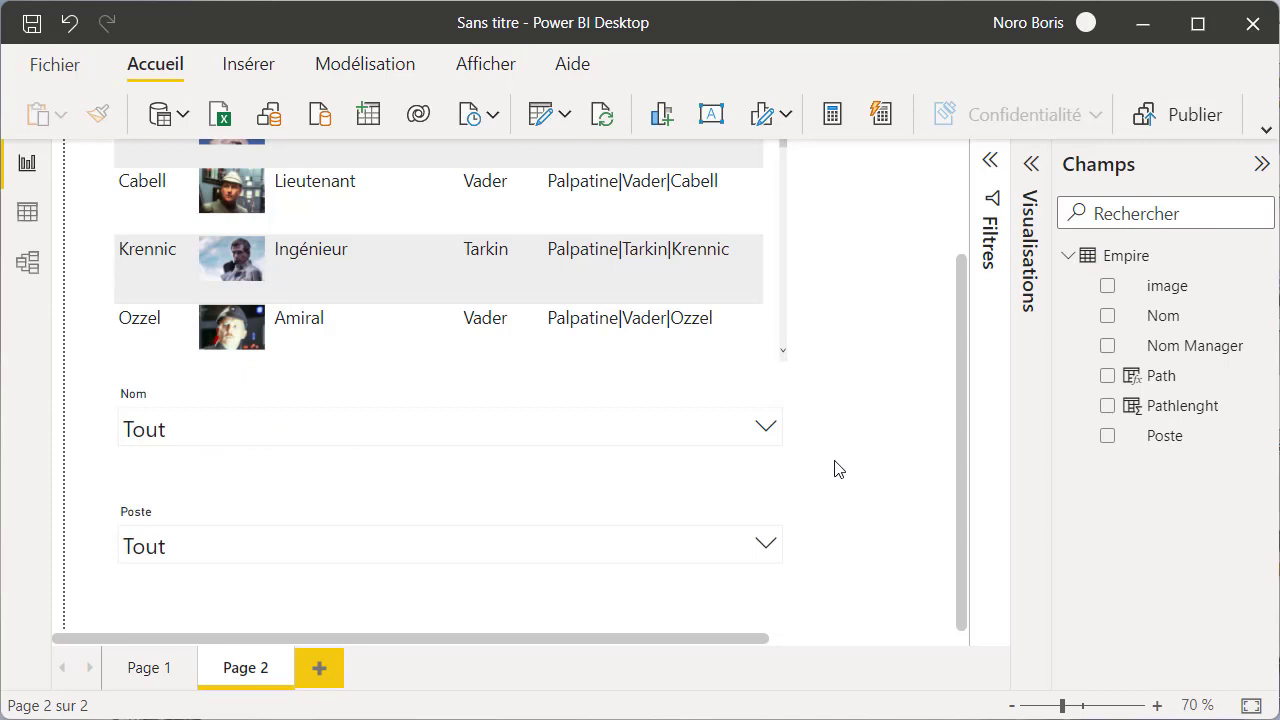
Move the Nom and Poste slicers beside the table, with Nom level with its upper rows and Poste underneath
{"action": "left_click", "coordinate": [1262, 164]}
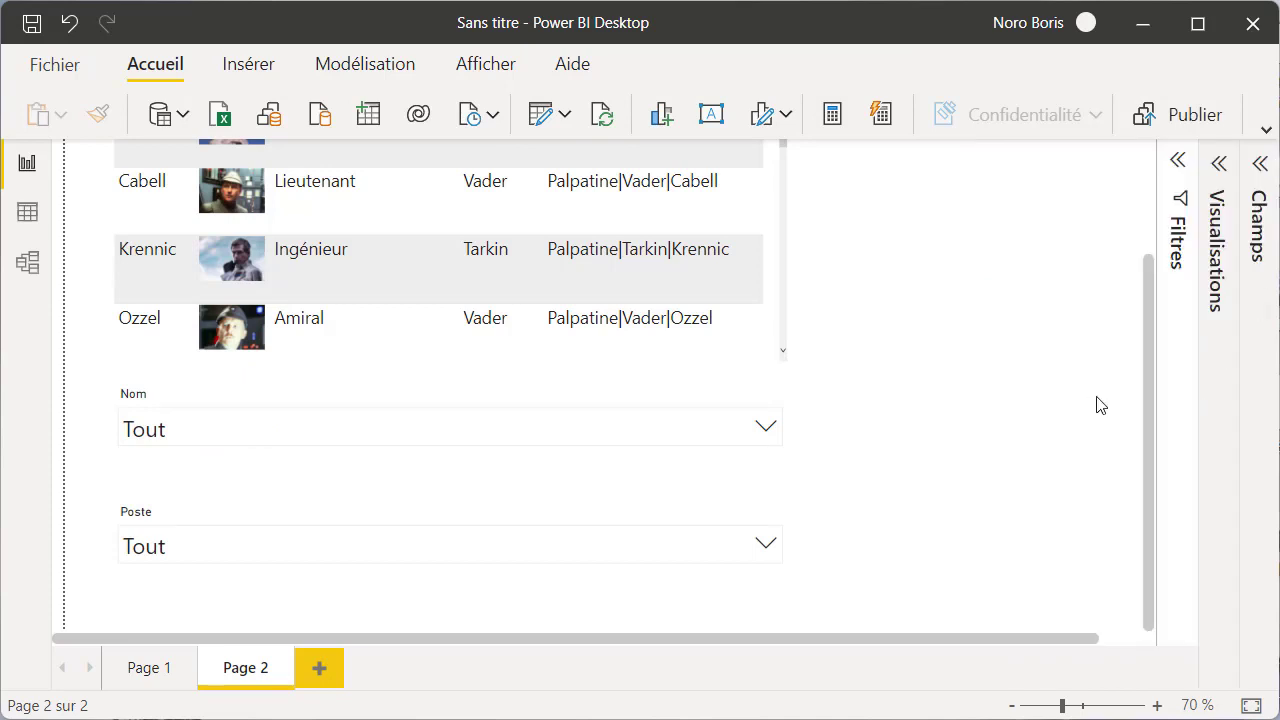
{"action": "left_click", "coordinate": [586, 405]}
{"action": "left_click_drag", "start_coordinate": [586, 405], "coordinate": [993, 172]}
{"action": "scroll", "coordinate": [988, 195], "scroll_direction": "down", "scroll_amount": 3}
{"action": "left_click", "coordinate": [778, 566]}
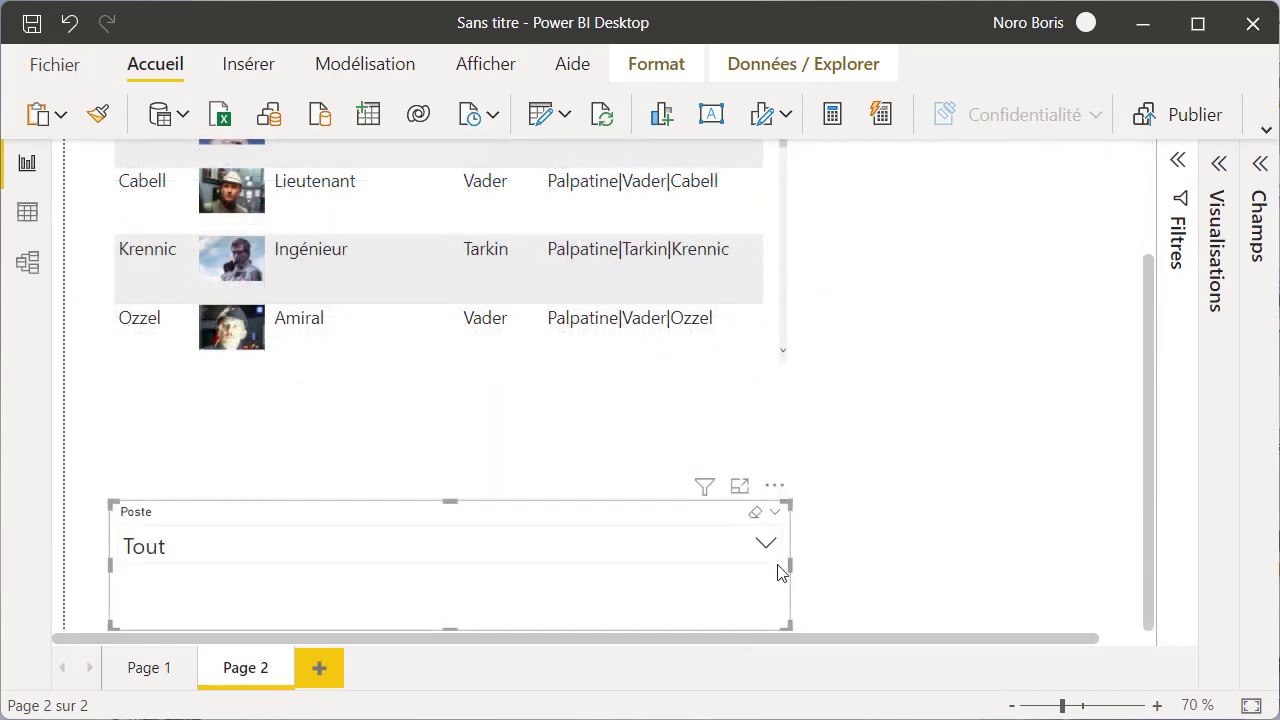
{"action": "left_click_drag", "start_coordinate": [789, 567], "coordinate": [1014, 309]}
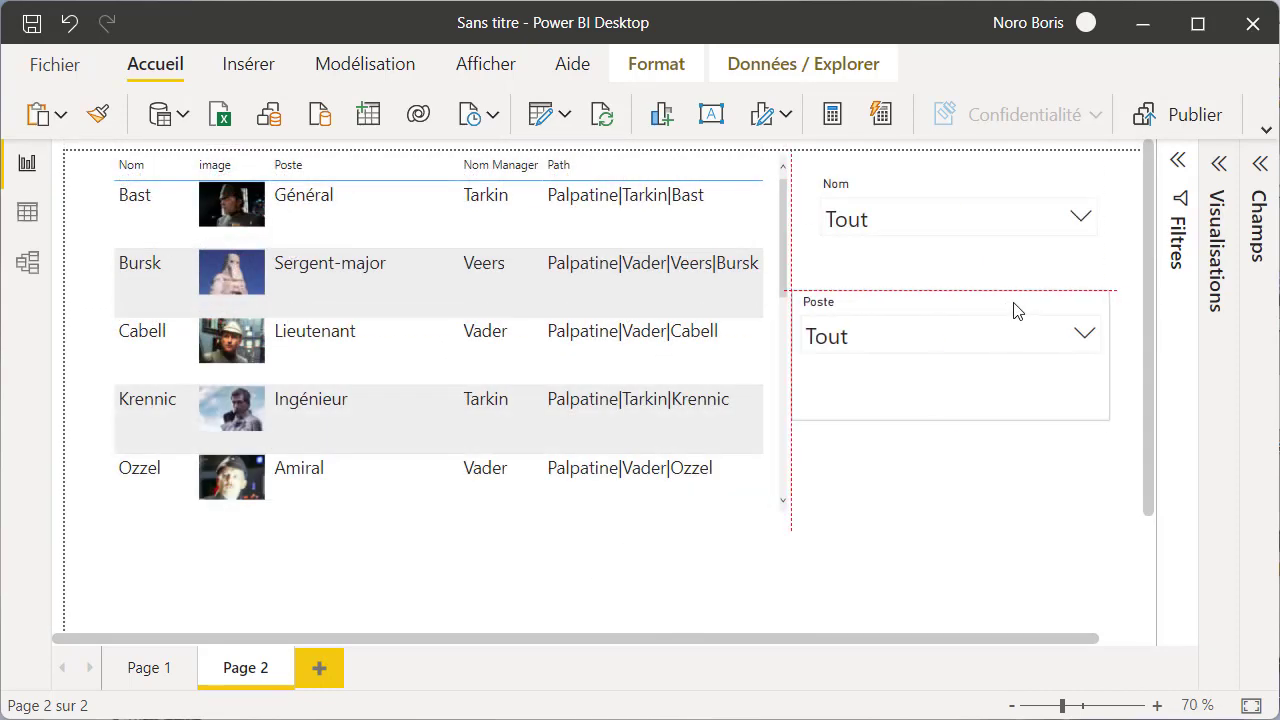
Filter the table to the Poste value Général, then clear the Poste slicer's selection
{"action": "left_click", "coordinate": [1094, 338]}
{"action": "left_click", "coordinate": [840, 520]}
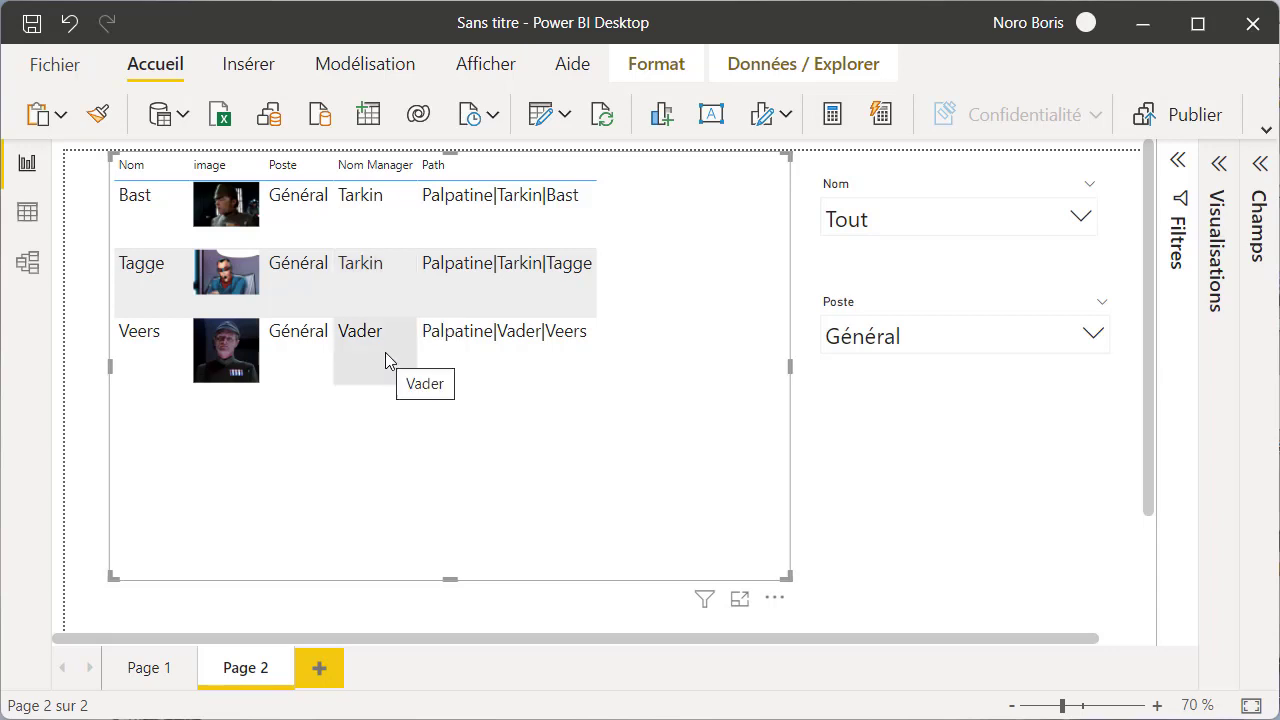
{"action": "left_click", "coordinate": [1082, 301]}
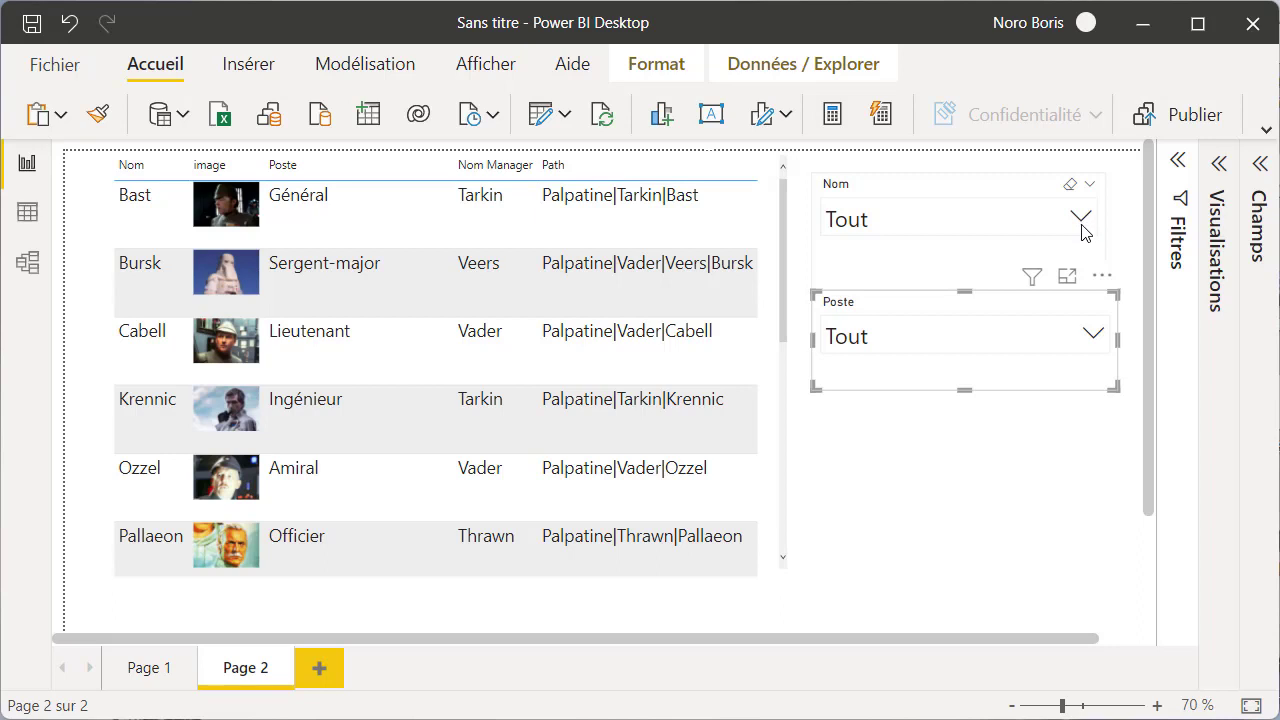
Filter the table to Vader with the Nom slicer
{"action": "left_click", "coordinate": [1083, 229]}
{"action": "scroll", "coordinate": [1076, 376], "scroll_direction": "down", "scroll_amount": 3}
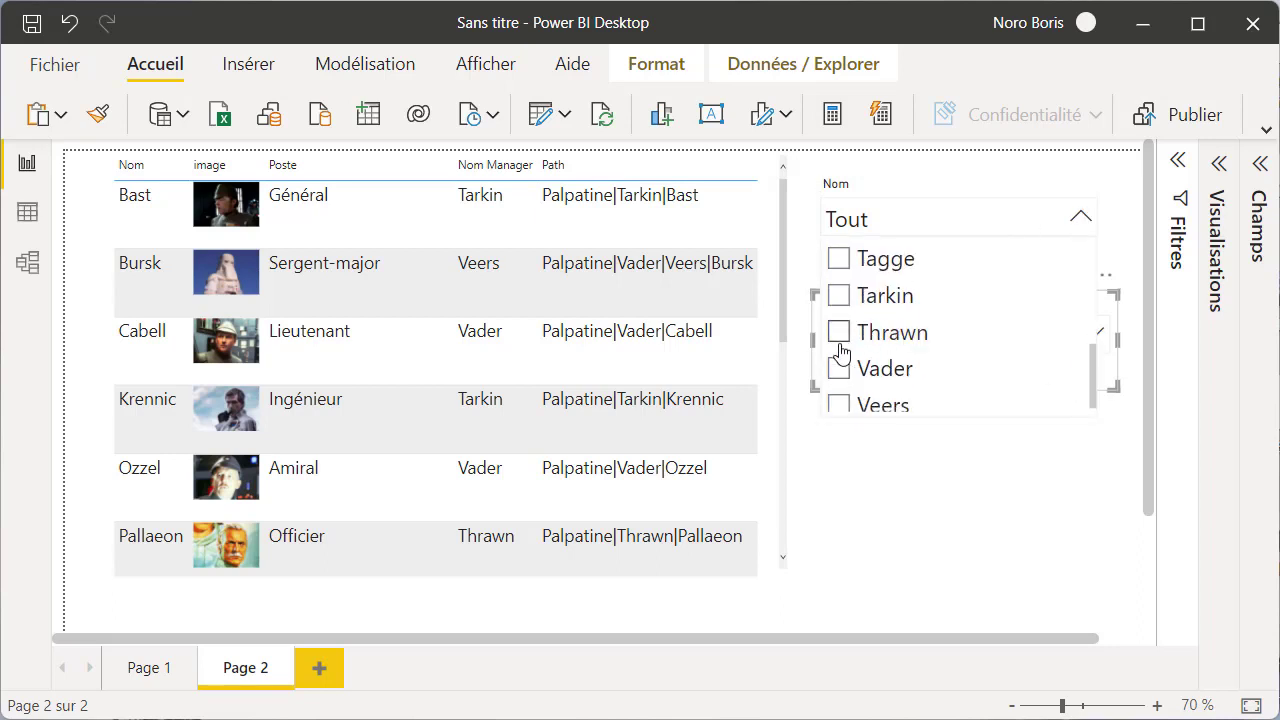
{"action": "left_click", "coordinate": [839, 368]}
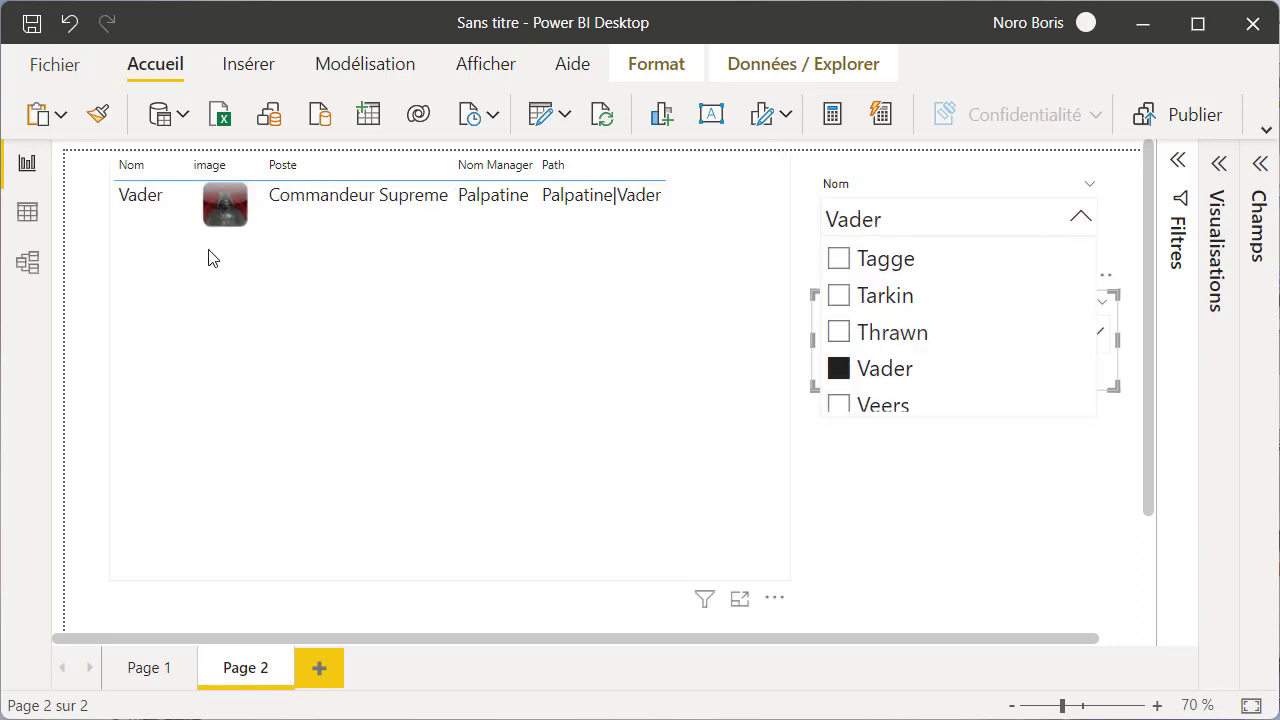